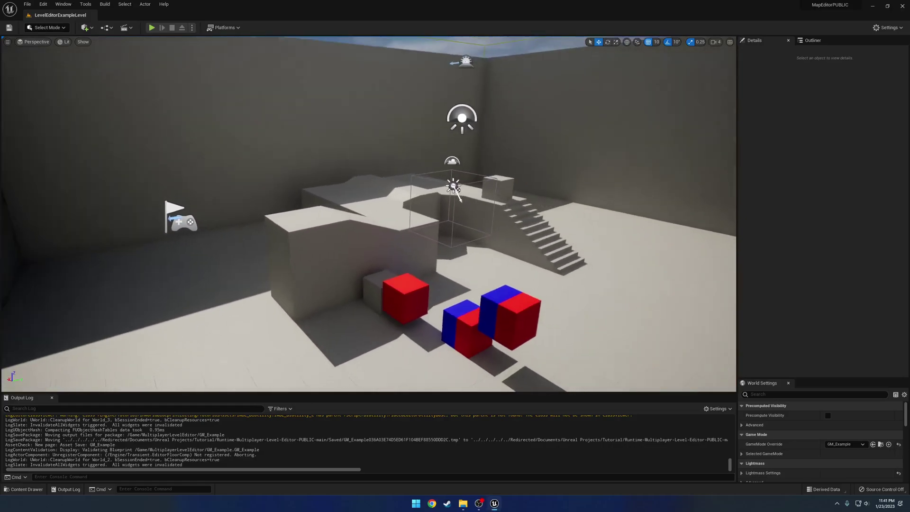
# Step: Start playing the level in the editor and fly back to view the blocks and coloured cubes
pyautogui.click(151, 28)
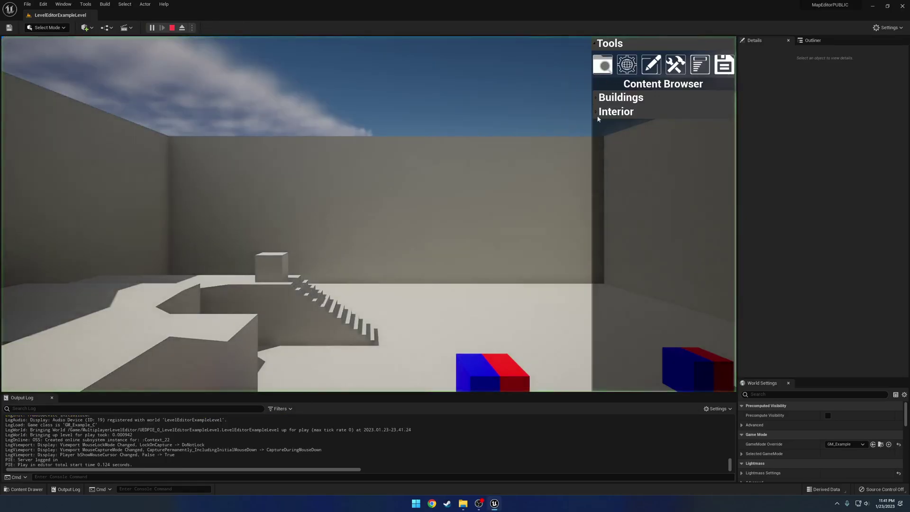
pyautogui.press('d')
pyautogui.press('s')
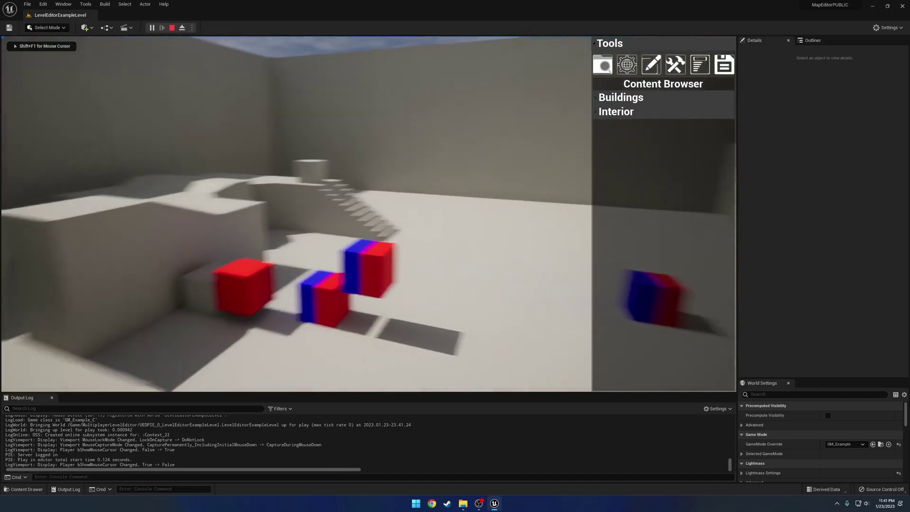
pyautogui.hotkey('shift', 'F1')
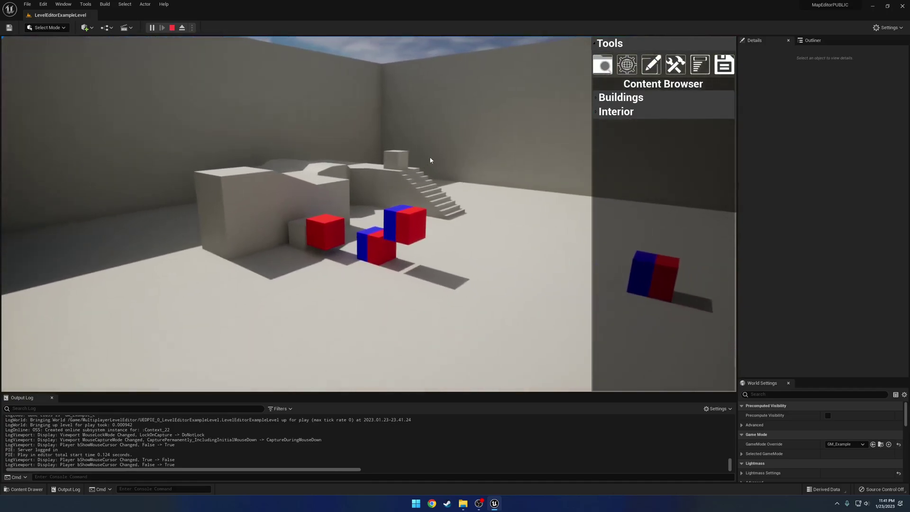
pyautogui.press('w')
pyautogui.moveTo(453, 158); pyautogui.dragTo(452, 158, button='right')
pyautogui.press('e')
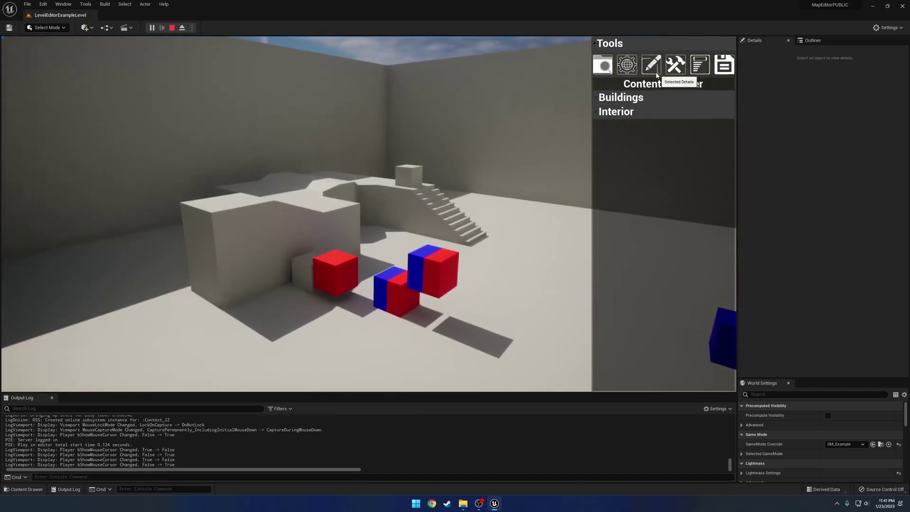
pyautogui.click(605, 44)
pyautogui.click(611, 45)
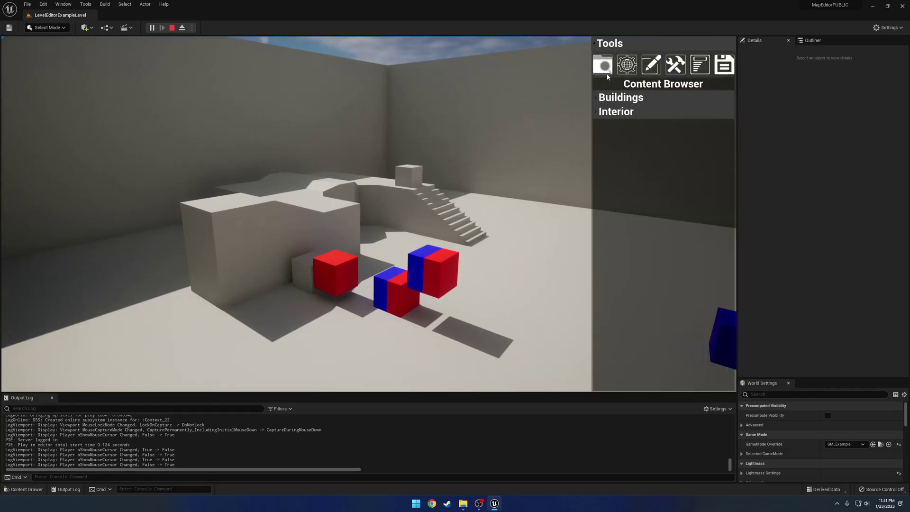
# Step: Expand the Interior and Buildings categories of the in-game content browser
pyautogui.click(624, 112)
pyautogui.click(618, 97)
pyautogui.moveTo(559, 200); pyautogui.dragTo(572, 210, button='right')
pyautogui.press('a')
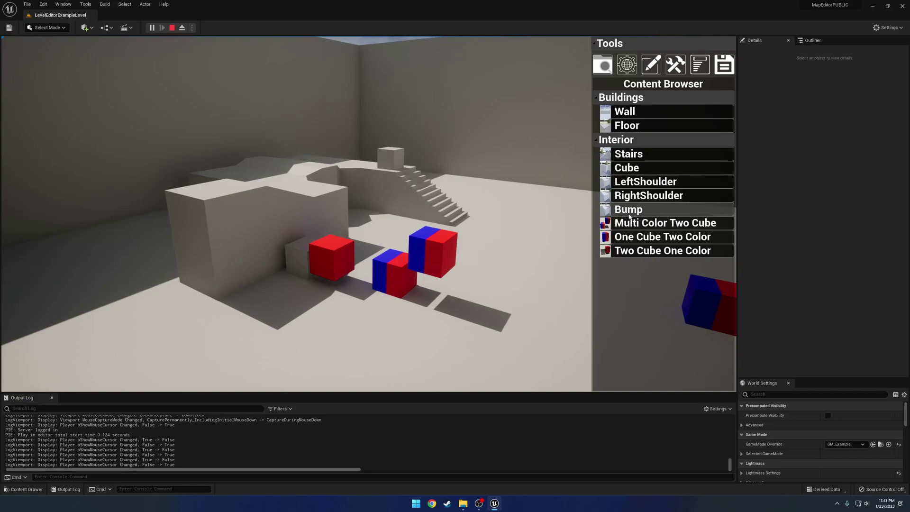
# Step: Place a Stairs object on top of the tall block and collapse both content categories
pyautogui.click(630, 154)
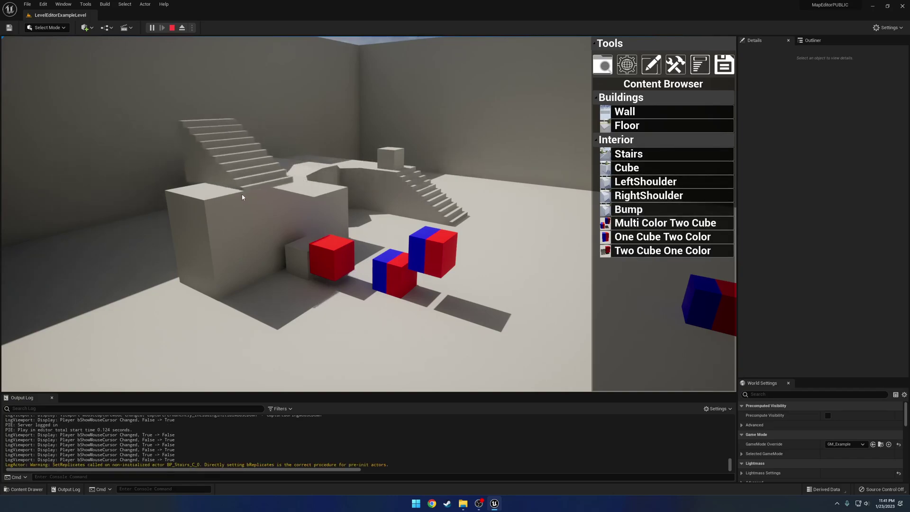
pyautogui.click(202, 199)
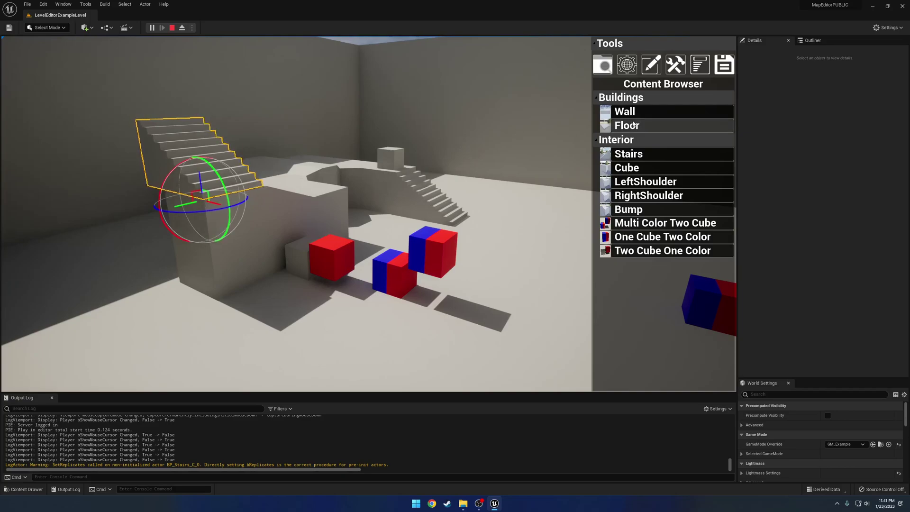
pyautogui.click(615, 139)
pyautogui.click(612, 98)
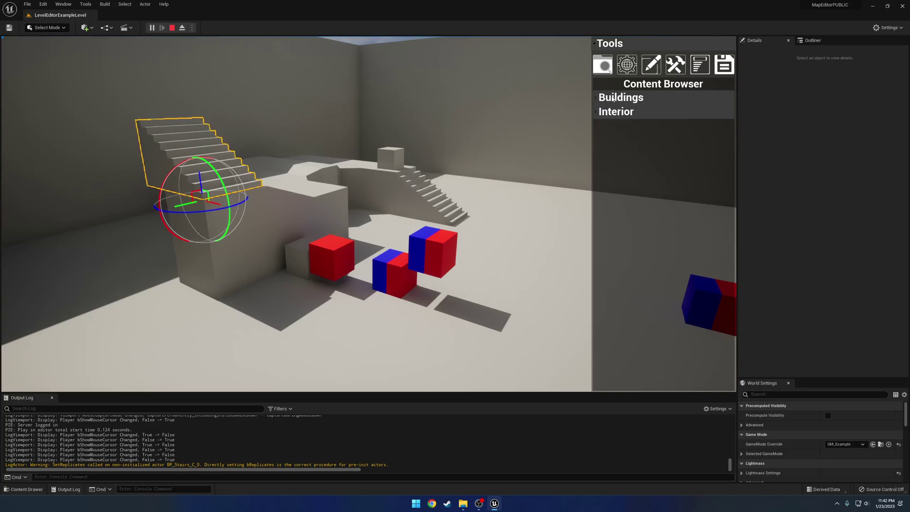
# Step: Open the in-game world settings and shift the time of day to 12.833 while viewing the sun in the sky
pyautogui.click(626, 65)
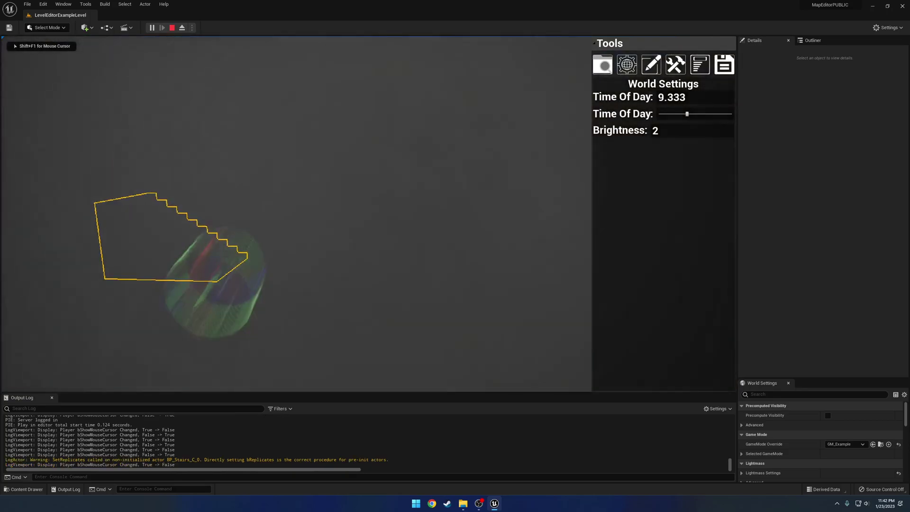
pyautogui.moveTo(458, 142); pyautogui.dragTo(487, 141, button='right')
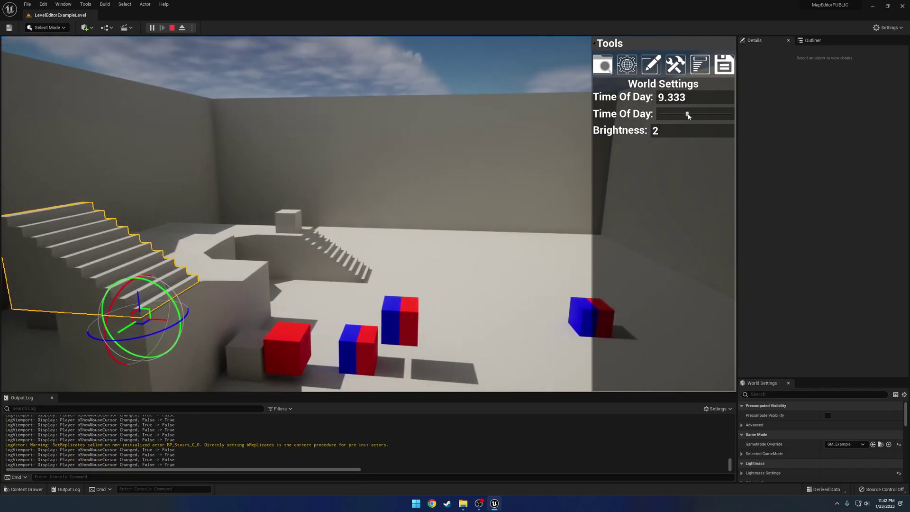
pyautogui.moveTo(688, 116)
pyautogui.mouseDown()
pyautogui.moveTo(675, 116)
pyautogui.moveTo(701, 113)
pyautogui.mouseUp()
pyautogui.moveTo(546, 142); pyautogui.dragTo(602, 44, button='right')
pyautogui.moveTo(702, 114); pyautogui.dragTo(697, 114)
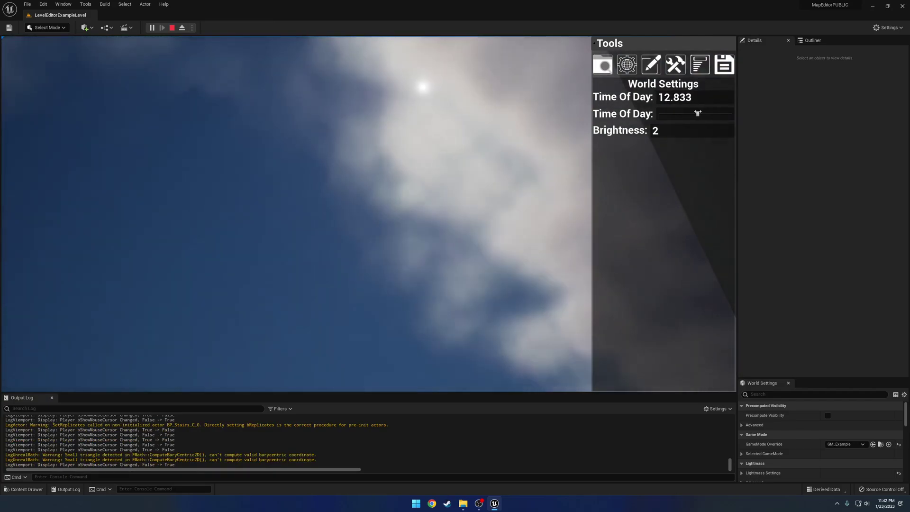
pyautogui.click(480, 199)
pyautogui.moveTo(480, 199); pyautogui.dragTo(480, 202, button='right')
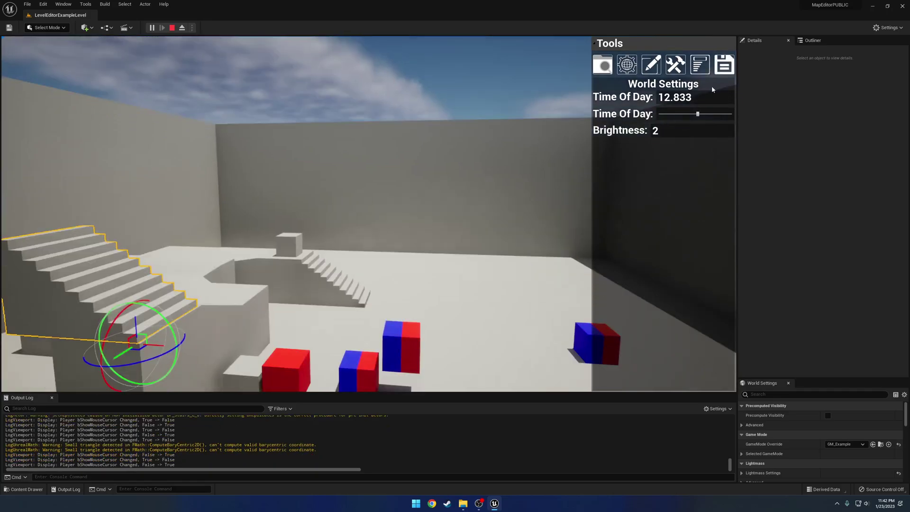
# Step: Set the time of day to exactly 12 and the brightness to 5
pyautogui.click(690, 97)
pyautogui.moveTo(692, 98); pyautogui.dragTo(659, 98)
pyautogui.write('12')
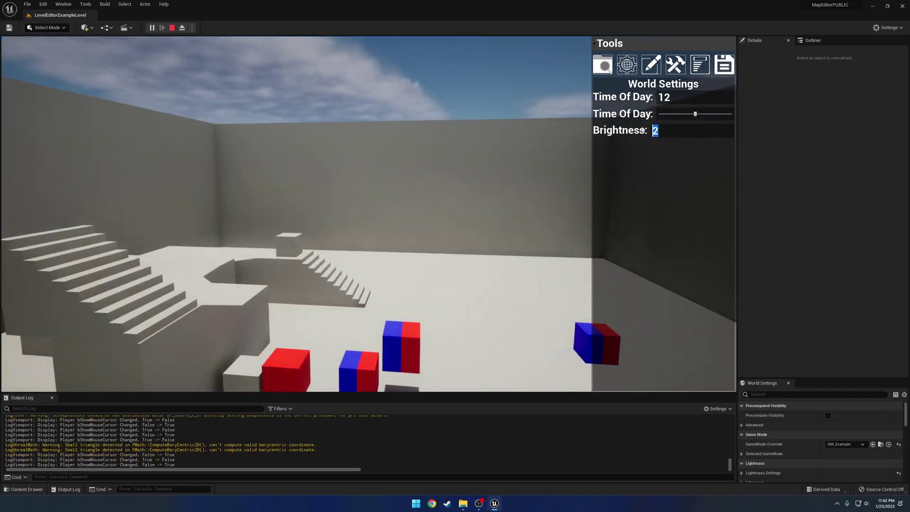
pyautogui.write('5')
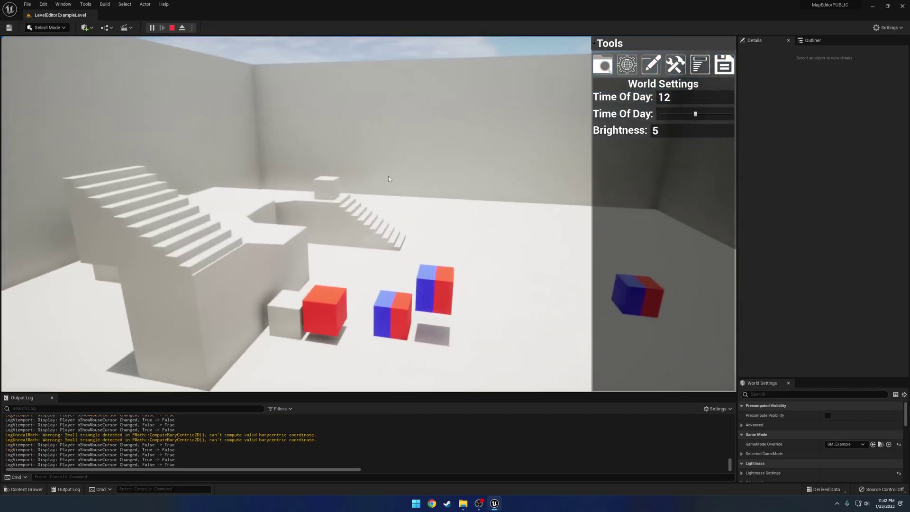
# Step: Set the brightness to 2 and the time of day to 9
pyautogui.click(697, 128)
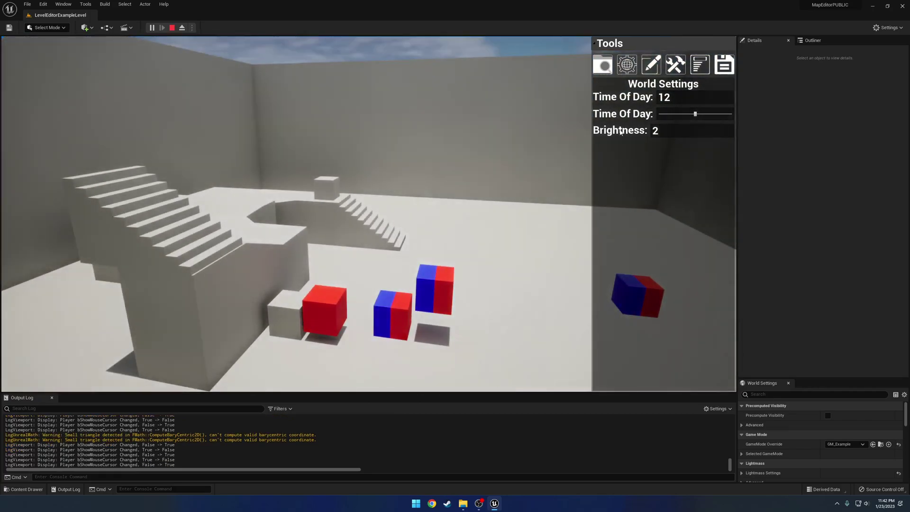
pyautogui.moveTo(695, 114); pyautogui.dragTo(686, 114)
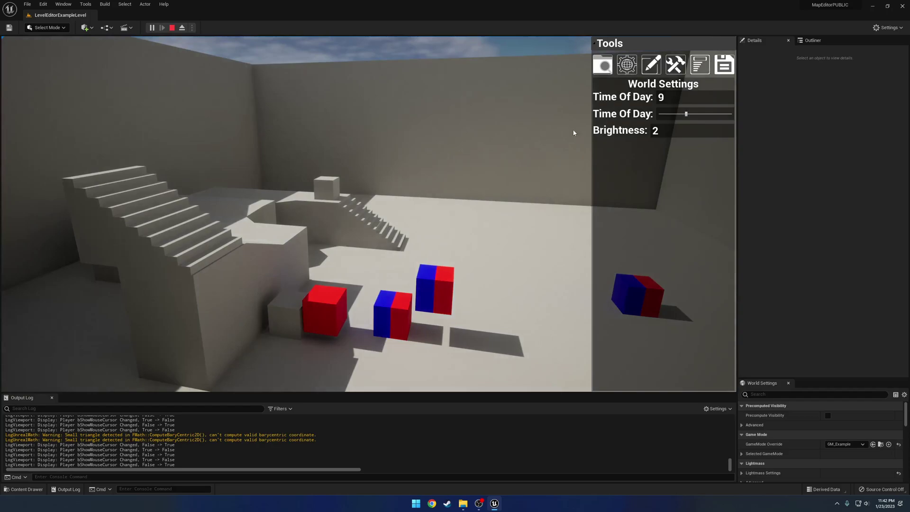
# Step: Open the selected-object details and select the white cube at the head of the original staircase
pyautogui.click(652, 65)
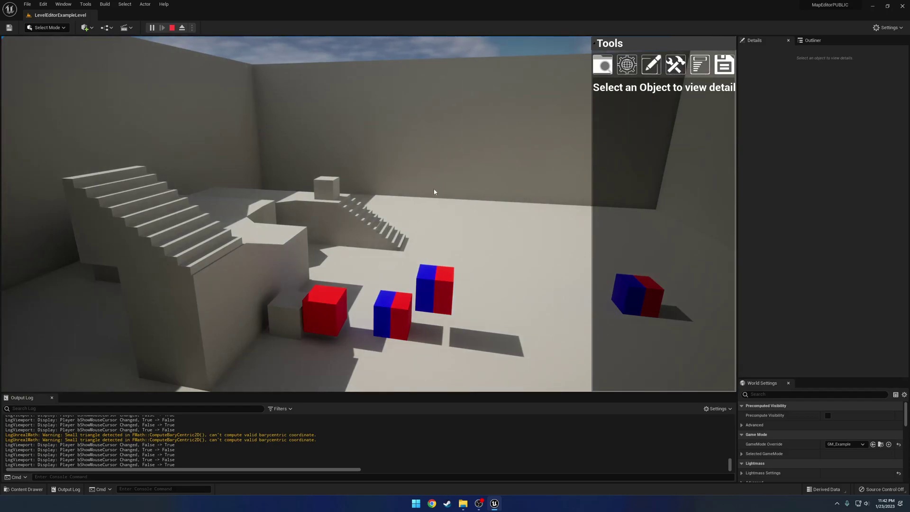
pyautogui.press('w')
pyautogui.moveTo(430, 194); pyautogui.dragTo(332, 198, button='right')
pyautogui.press('d')
pyautogui.moveTo(378, 231); pyautogui.dragTo(381, 232, button='right')
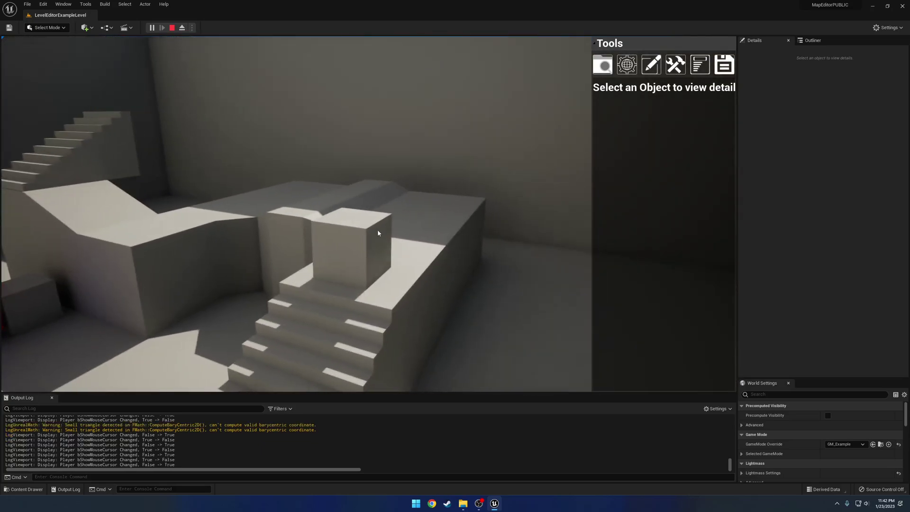
pyautogui.click(378, 232)
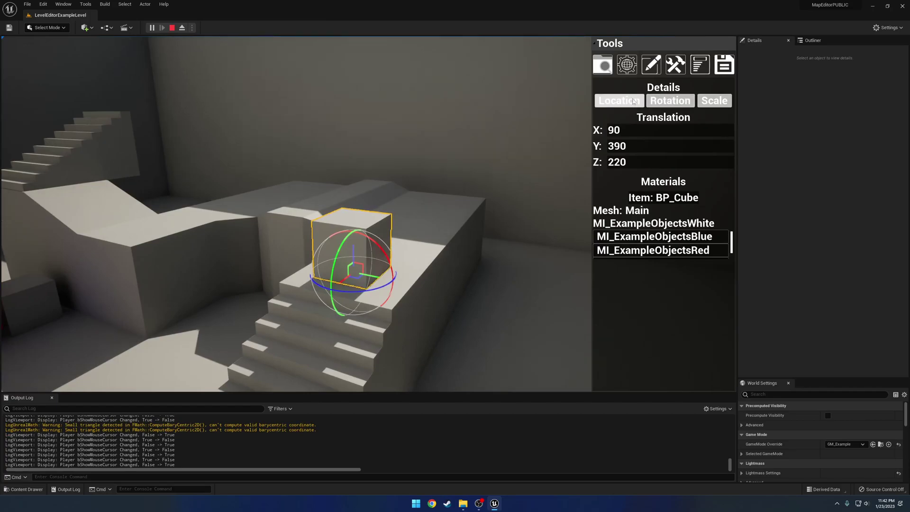
# Step: Try a yaw of 90 on the selected cube, and settle on a yaw of 45
pyautogui.click(673, 102)
pyautogui.click(620, 101)
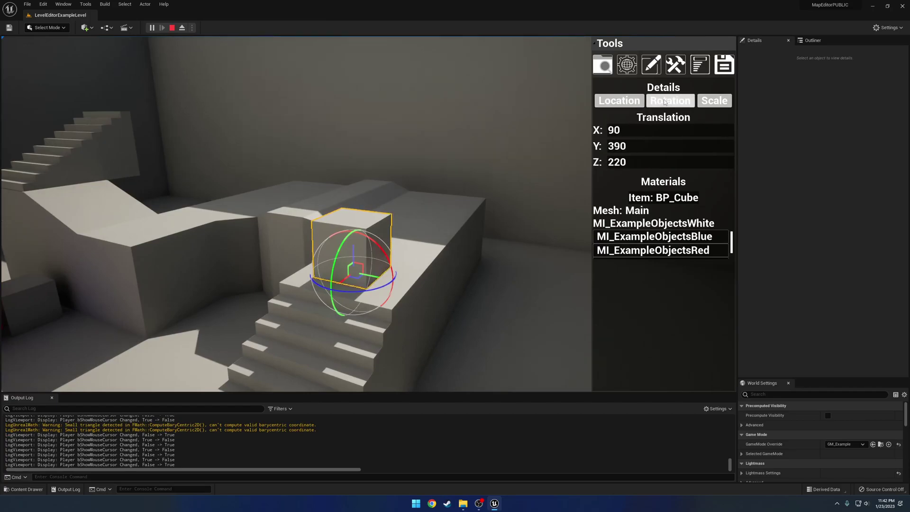
pyautogui.click(671, 101)
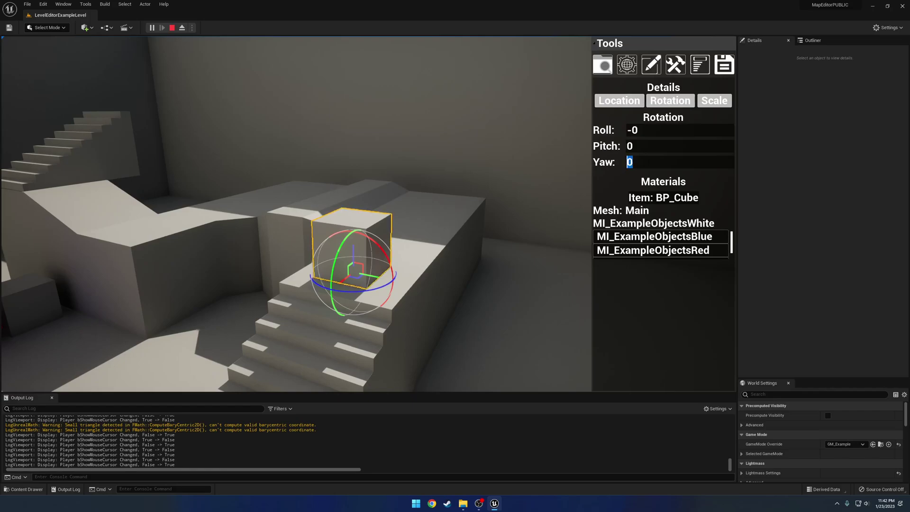
pyautogui.write('90')
pyautogui.press('Return')
pyautogui.write('45')
pyautogui.press('Return')
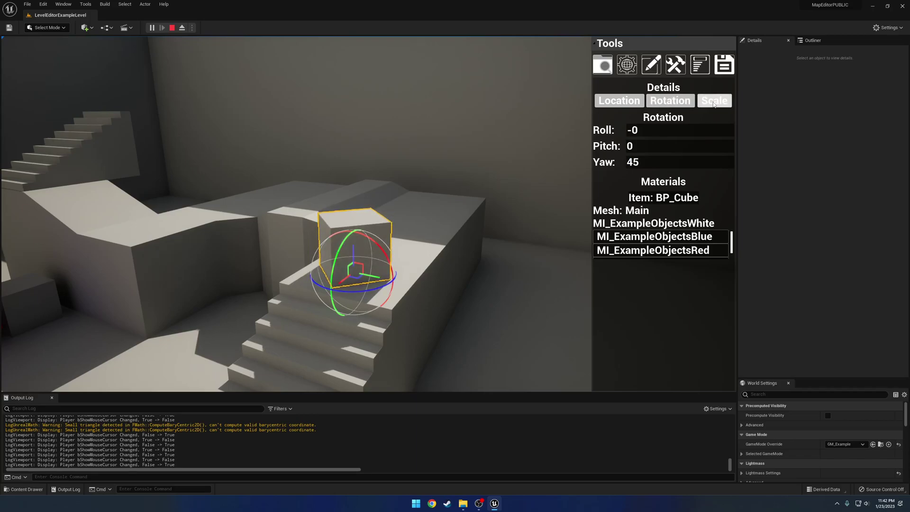
# Step: Stretch the cube to a Z scale of 2 and restore the Z scale to 1
pyautogui.click(714, 101)
pyautogui.click(611, 162)
pyautogui.write('2')
pyautogui.press('Return')
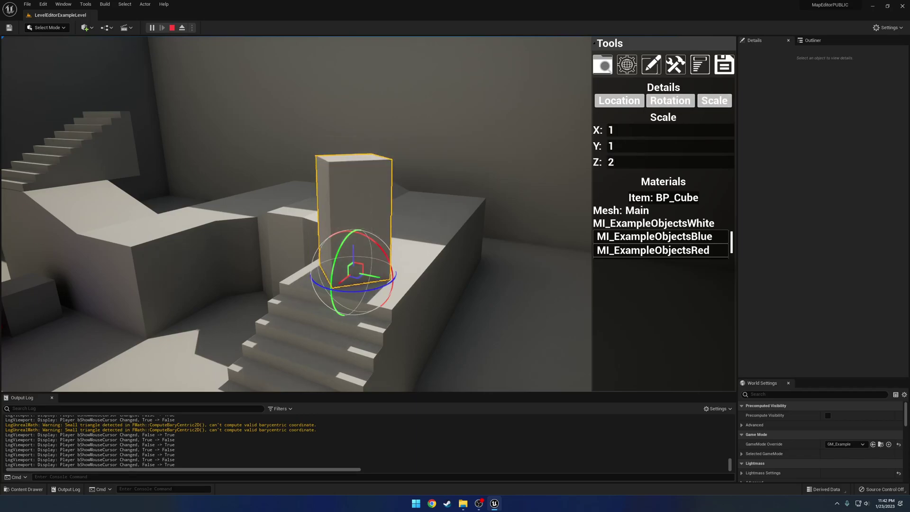
pyautogui.write('1')
pyautogui.press('Return')
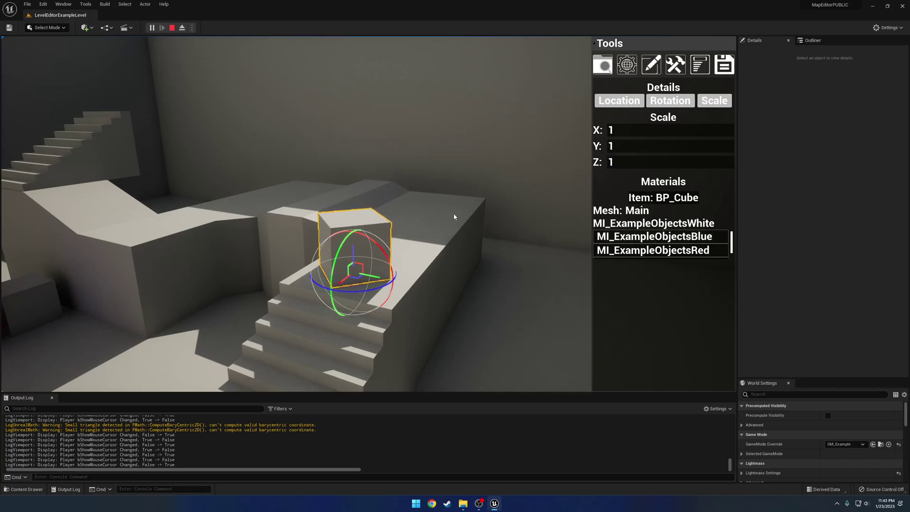
# Step: Try MI_ExampleObjectsBlue and MI_ExampleObjectsRed on the cube and restore MI_ExampleObjectsWhite
pyautogui.press('d')
pyautogui.moveTo(445, 246); pyautogui.dragTo(382, 215, button='right')
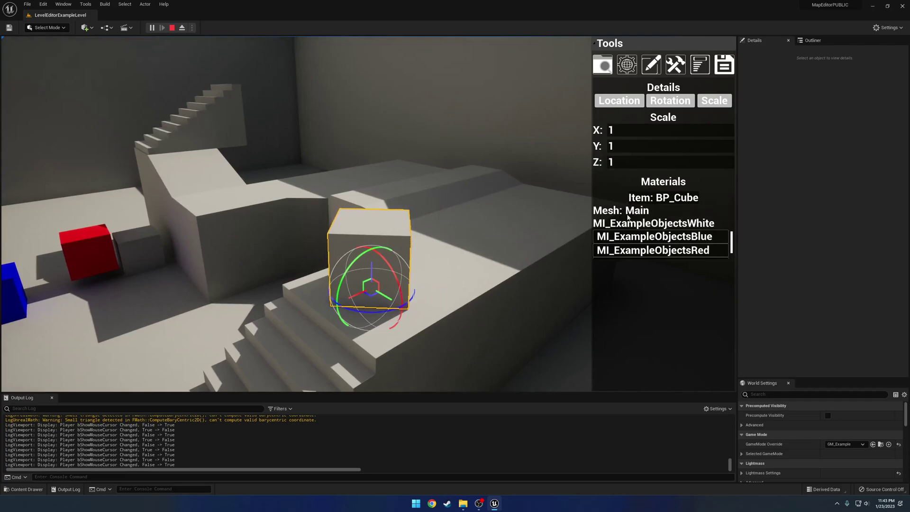
pyautogui.click(673, 237)
pyautogui.click(680, 252)
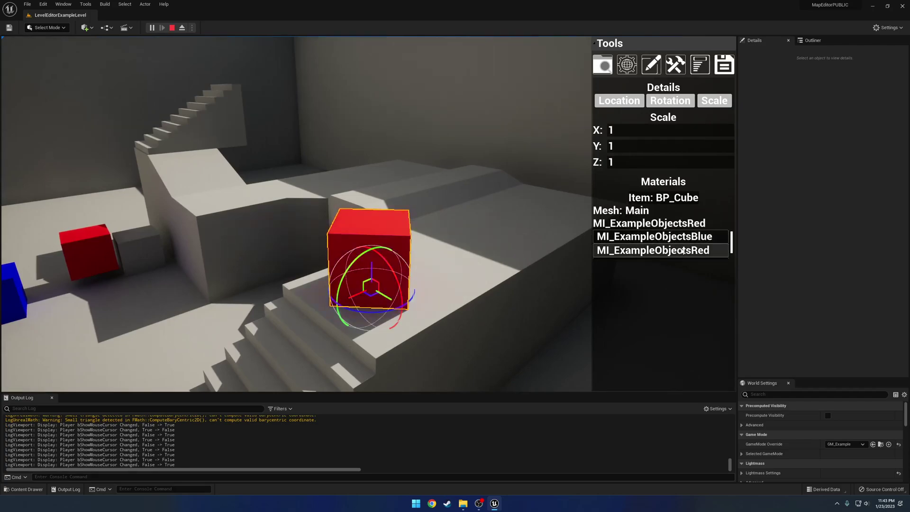
pyautogui.scroll(-1, 681, 256)
pyautogui.click(681, 255)
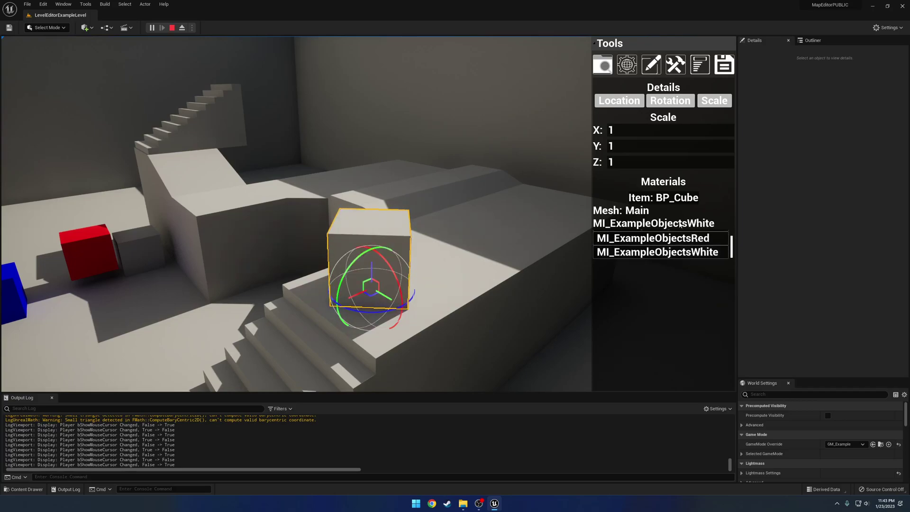
# Step: Select the grey-and-red double cube beside the tall block
pyautogui.click(495, 253)
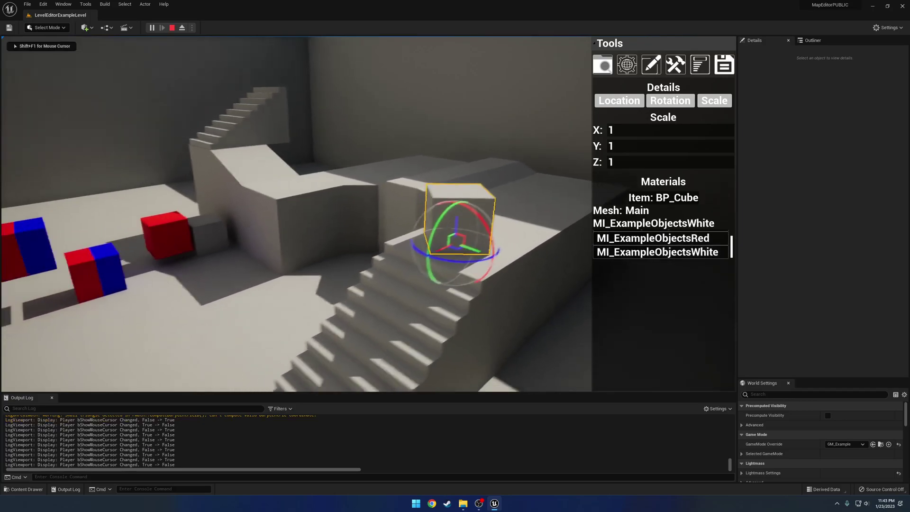
pyautogui.press('w')
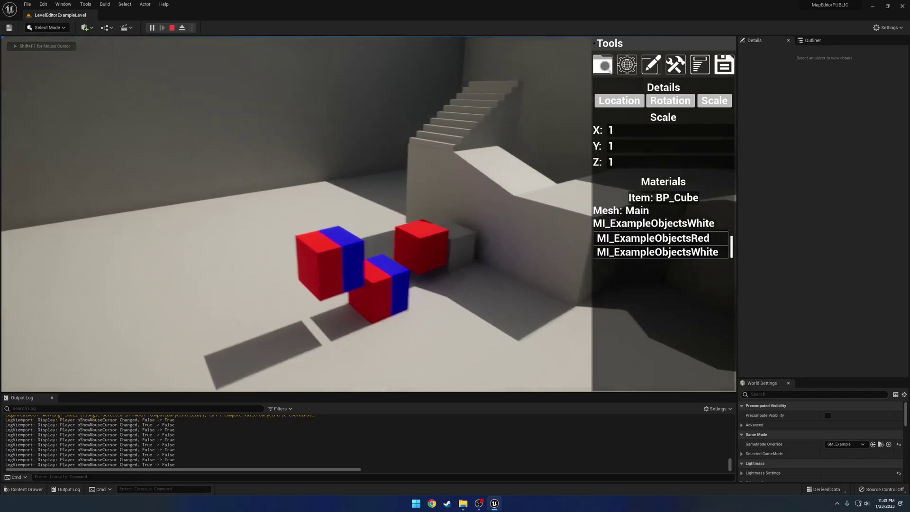
pyautogui.press('s')
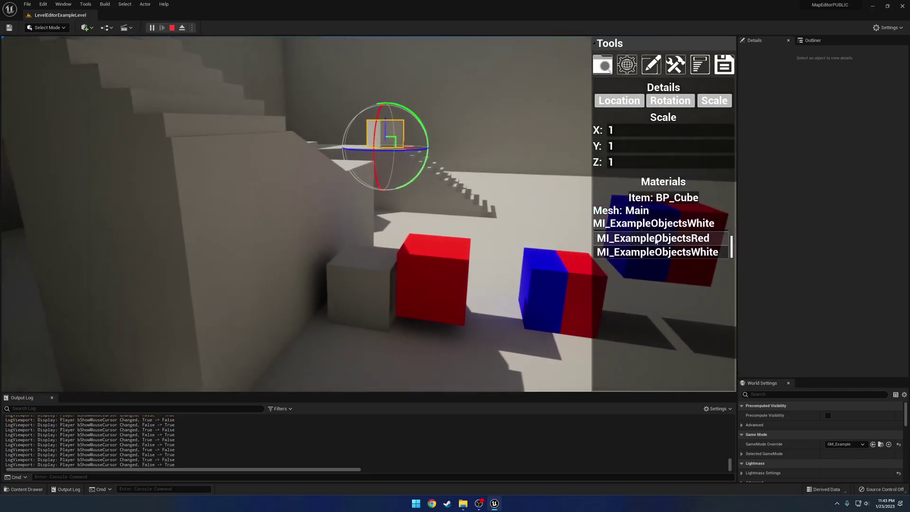
pyautogui.press('w')
pyautogui.moveTo(490, 263); pyautogui.dragTo(535, 262, button='right')
pyautogui.press('d')
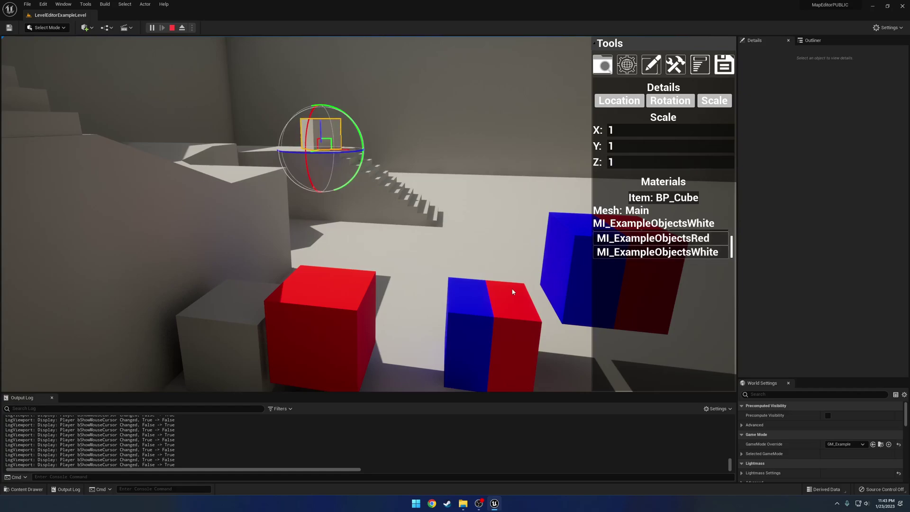
pyautogui.moveTo(451, 294); pyautogui.dragTo(408, 320, button='right')
pyautogui.click(422, 296)
pyautogui.press('s')
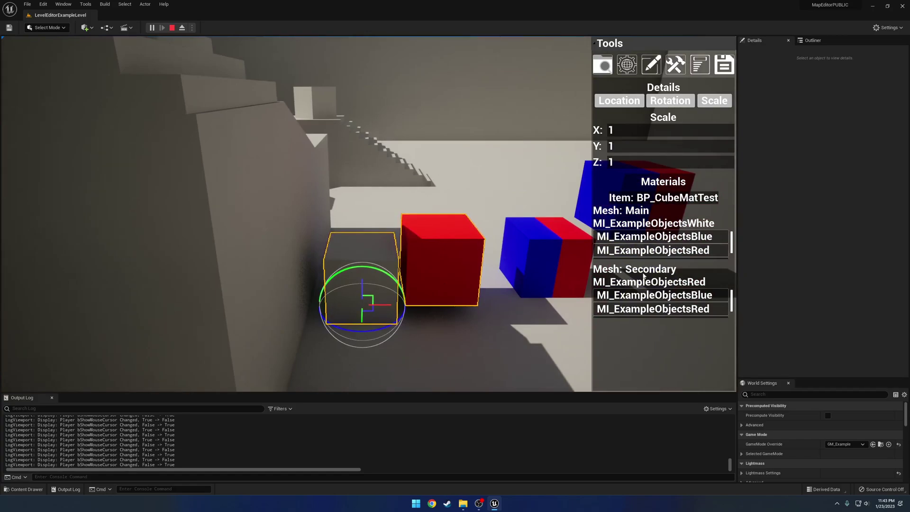
# Step: Apply MI_ExampleObjectsBlue to both the Secondary and Main meshes of the double cube
pyautogui.scroll(-2, 676, 304)
pyautogui.scroll(2, 678, 306)
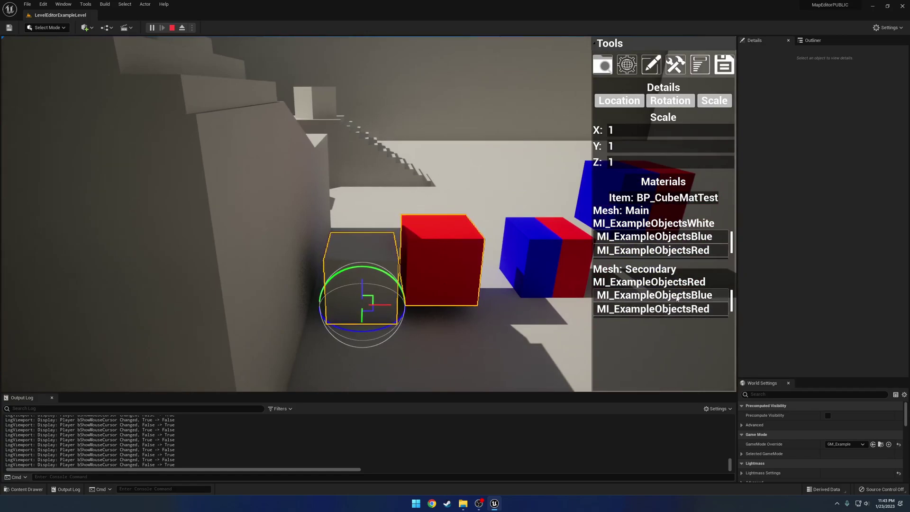
pyautogui.click(677, 296)
pyautogui.click(663, 236)
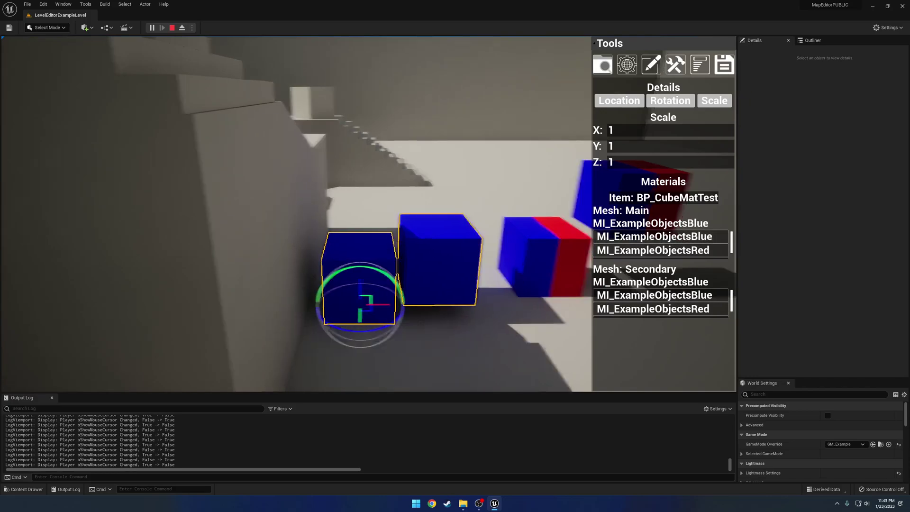
# Step: Try MI_ExampleObjectsWhite on both material slots of the lone blue-and-red cube, and finish with MI_ExampleObjectsRed on both
pyautogui.press('w')
pyautogui.moveTo(379, 237); pyautogui.dragTo(478, 244, button='right')
pyautogui.click(438, 215)
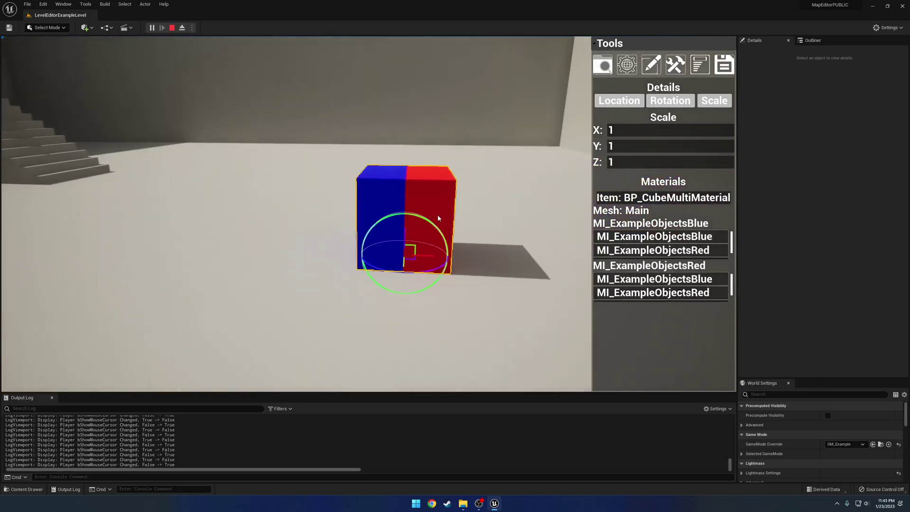
pyautogui.scroll(3, 438, 218)
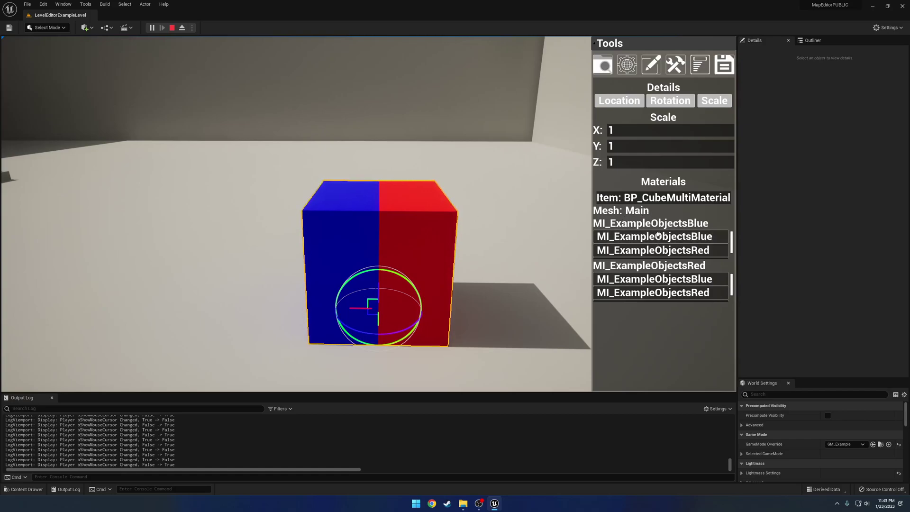
pyautogui.scroll(-1, 658, 240)
pyautogui.click(675, 252)
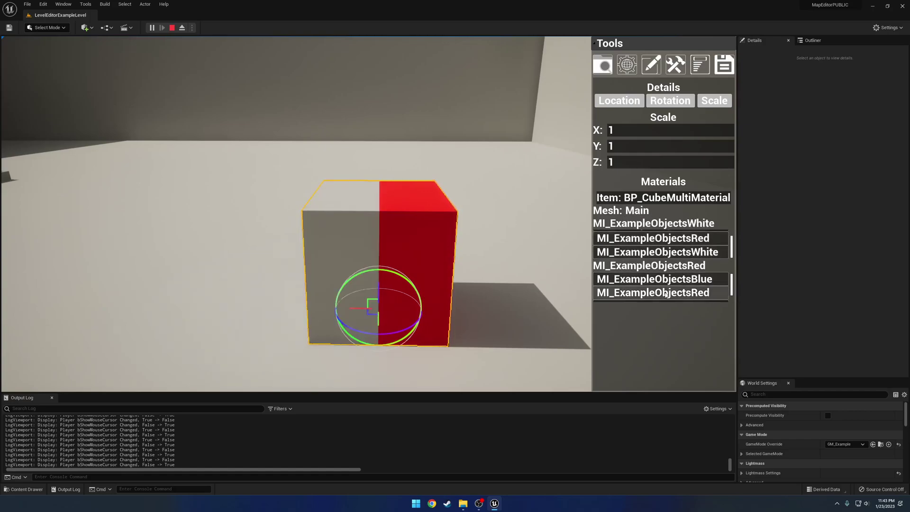
pyautogui.scroll(-1, 666, 294)
pyautogui.click(666, 293)
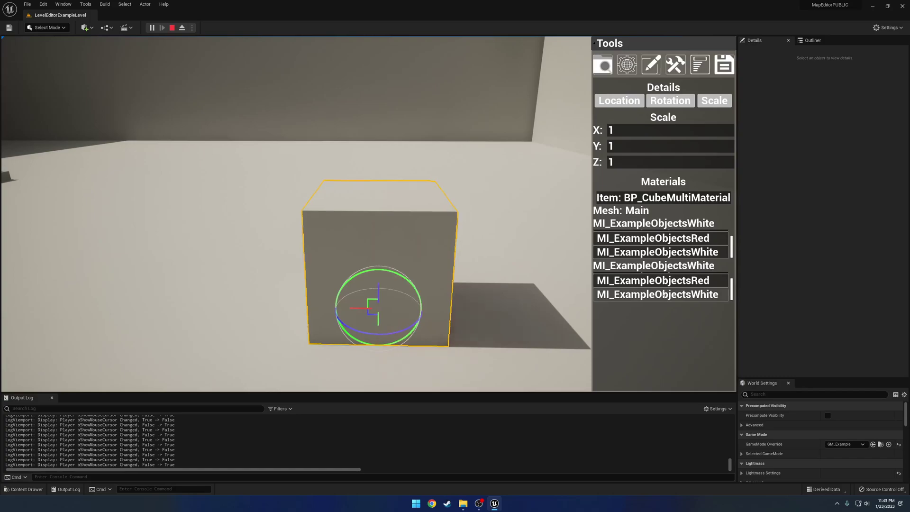
pyautogui.click(673, 238)
pyautogui.click(673, 280)
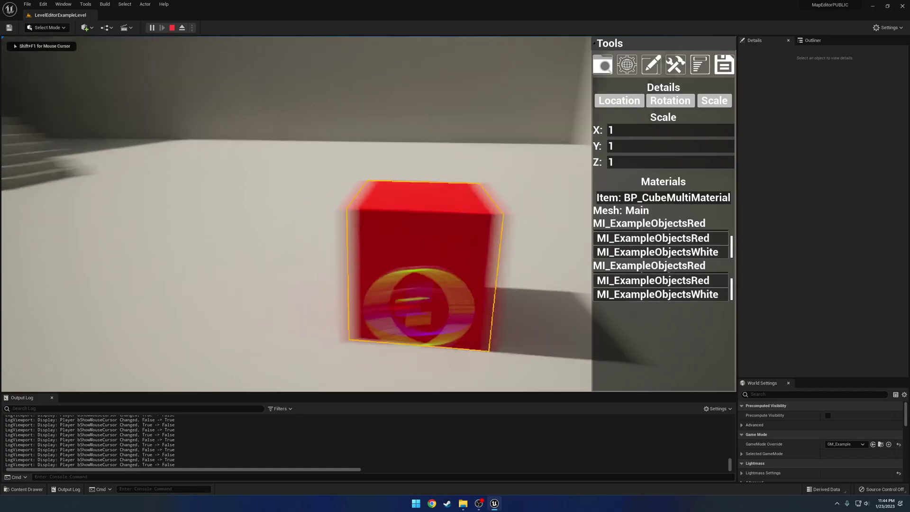
# Step: Select the blue-and-red double cube and apply MI_ExampleObjectsWhite to both slots of its Main and Main1 meshes
pyautogui.click(389, 192)
pyautogui.moveTo(389, 191); pyautogui.dragTo(455, 194, button='right')
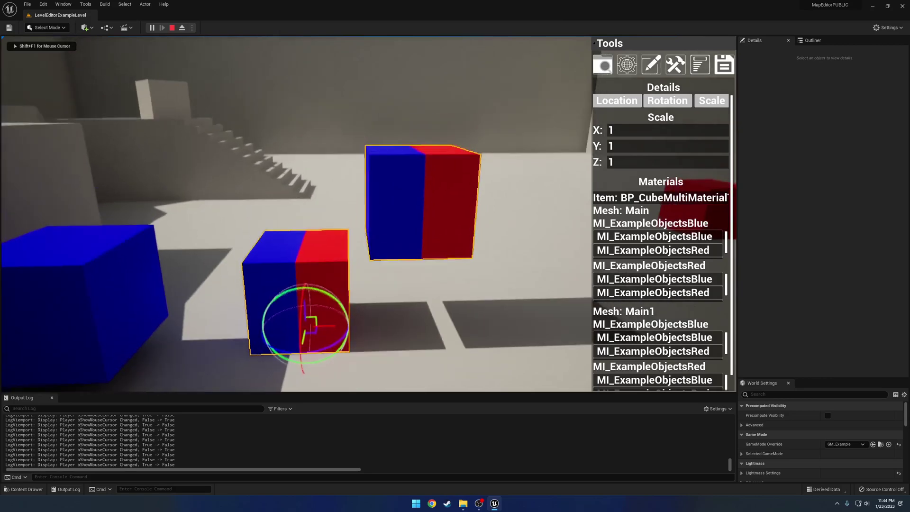
pyautogui.moveTo(390, 191); pyautogui.dragTo(399, 194, button='right')
pyautogui.press('w')
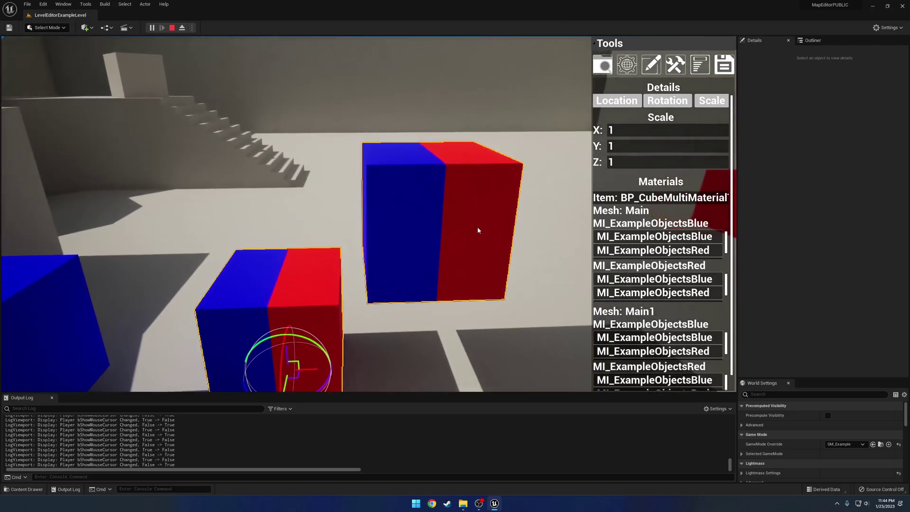
pyautogui.scroll(-2, 678, 242)
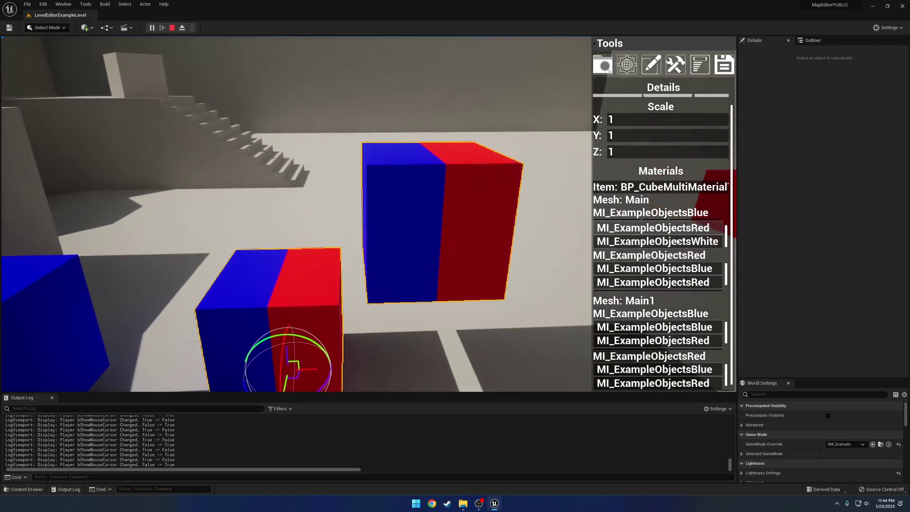
pyautogui.click(678, 240)
pyautogui.click(678, 279)
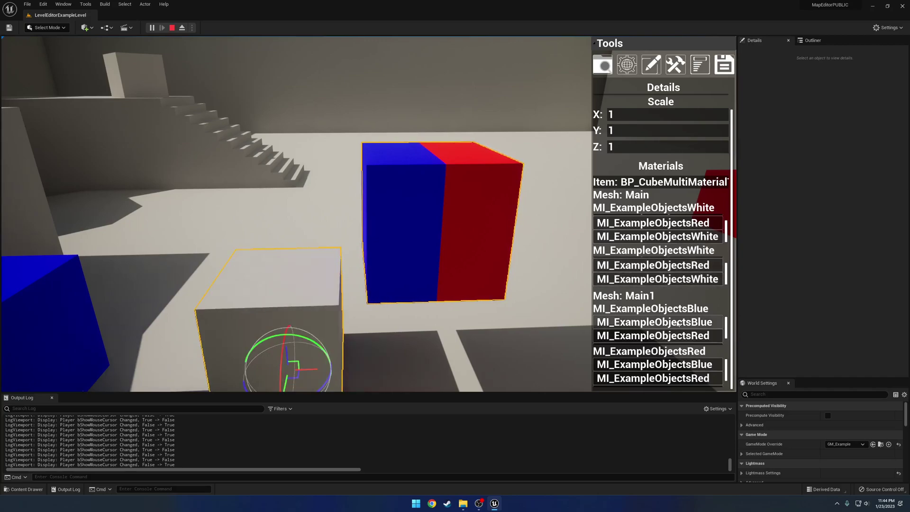
pyautogui.scroll(-2, 677, 324)
pyautogui.click(678, 337)
pyautogui.scroll(-2, 678, 371)
pyautogui.click(677, 380)
# Step: Select both staircases, the bump and the small cube on the platform together
pyautogui.press('s')
pyautogui.moveTo(443, 306); pyautogui.dragTo(185, 175, button='right')
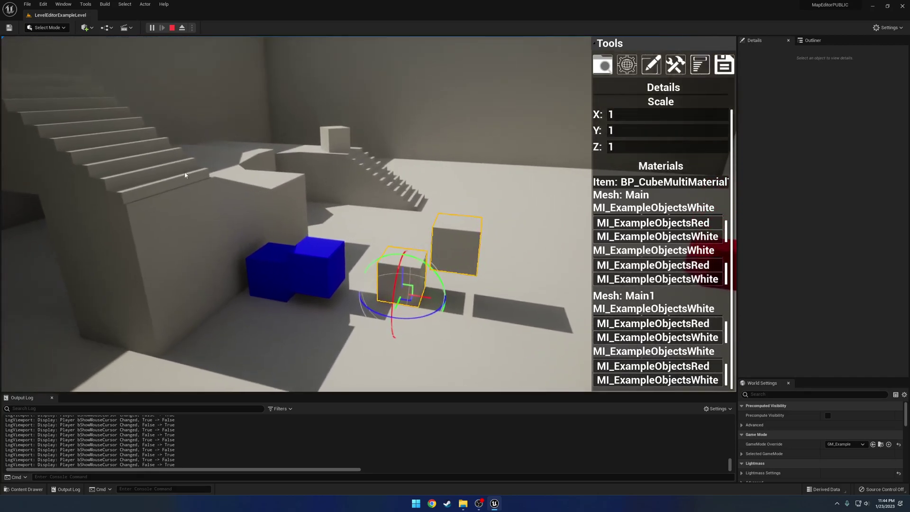
pyautogui.click(157, 169)
pyautogui.keyDown('ctrl'); pyautogui.click(372, 182); pyautogui.keyUp('ctrl')
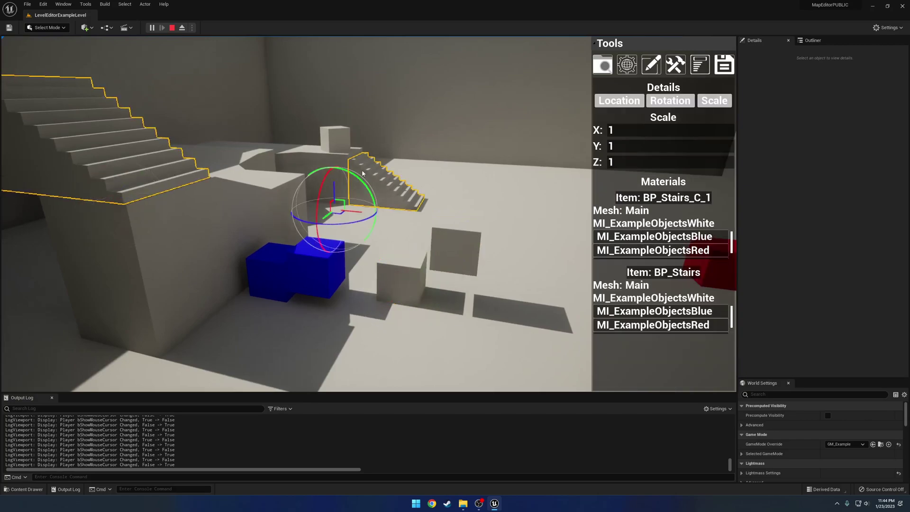
pyautogui.keyDown('ctrl'); pyautogui.click(258, 157); pyautogui.keyUp('ctrl')
pyautogui.moveTo(301, 160); pyautogui.dragTo(478, 174, button='right')
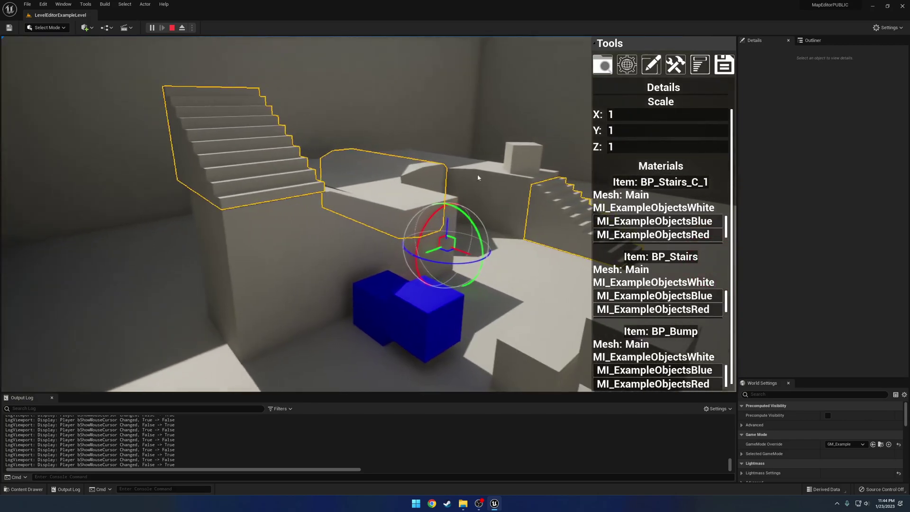
pyautogui.keyDown('ctrl'); pyautogui.click(520, 155); pyautogui.keyUp('ctrl')
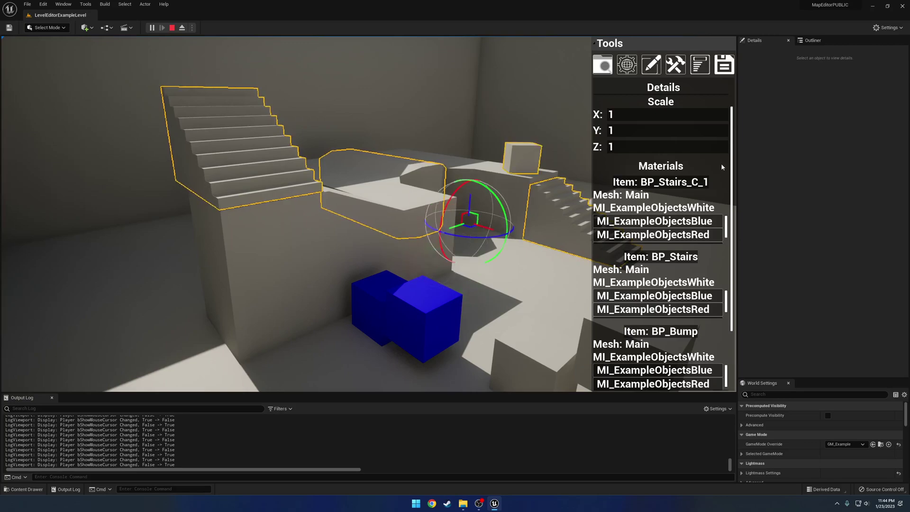
# Step: Apply MI_ExampleObjectsBlue to the selected BP_Stairs_C_1, BP_Stairs, BP_Bump and BP_Cube
pyautogui.scroll(-2, 721, 163)
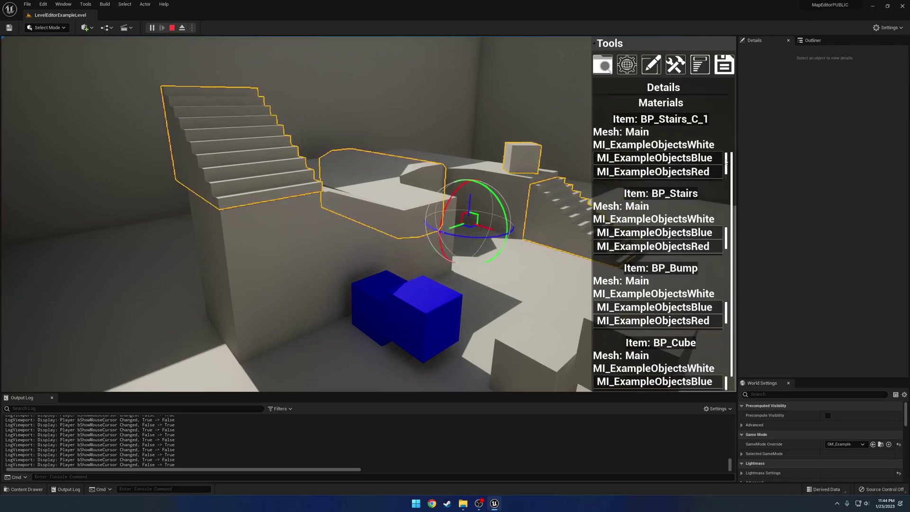
pyautogui.click(672, 160)
pyautogui.click(655, 232)
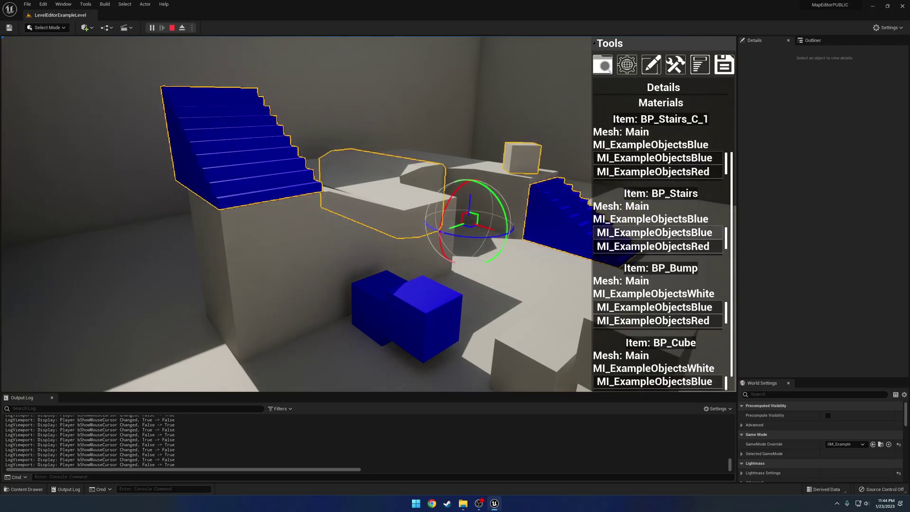
pyautogui.click(654, 307)
pyautogui.scroll(-1, 666, 364)
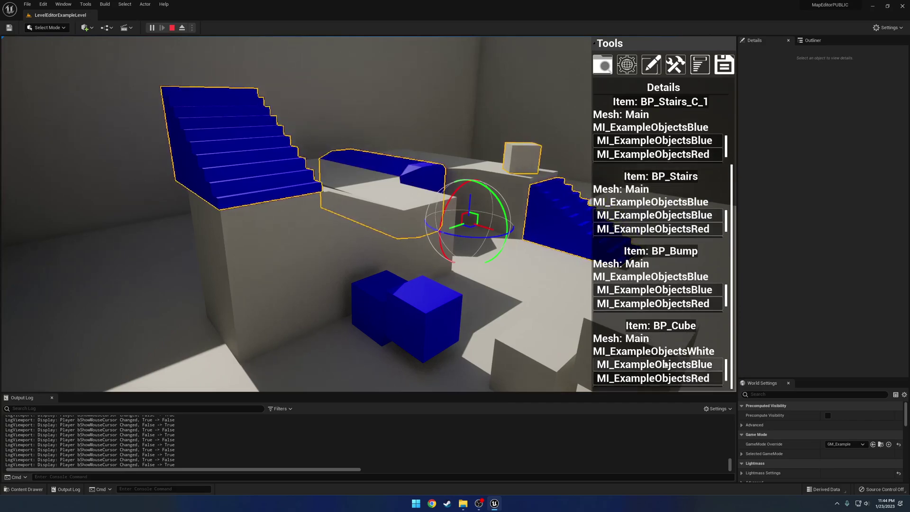
pyautogui.click(666, 364)
pyautogui.press('s')
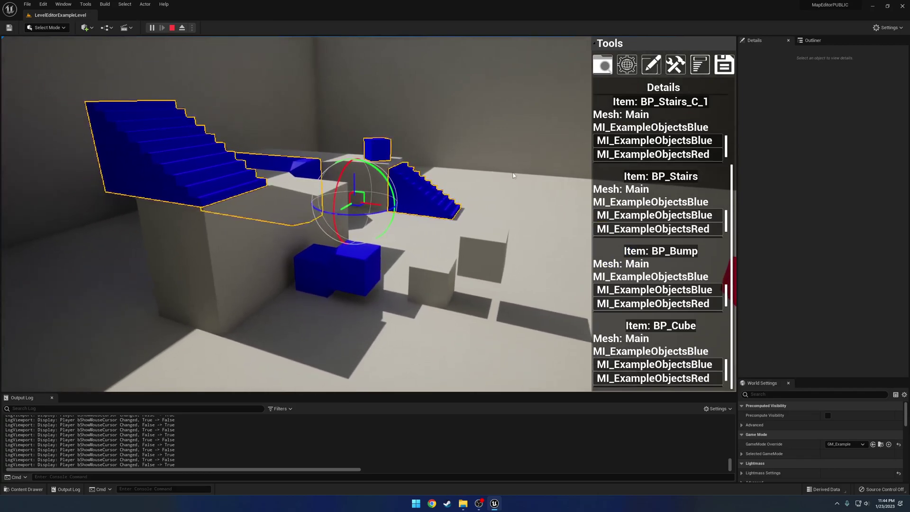
pyautogui.scroll(9, 682, 178)
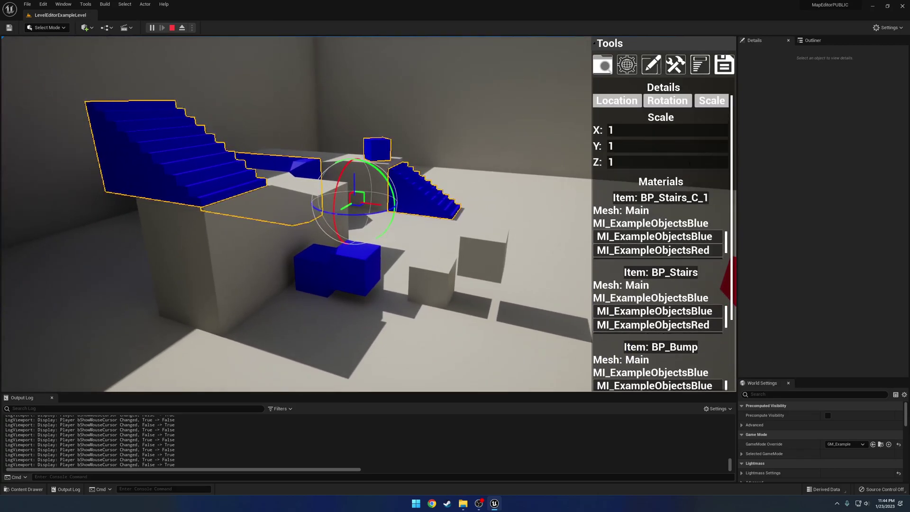
# Step: Show the Tool Settings and select only the blue cube on the platform above the stairs
pyautogui.moveTo(475, 219); pyautogui.dragTo(509, 209, button='right')
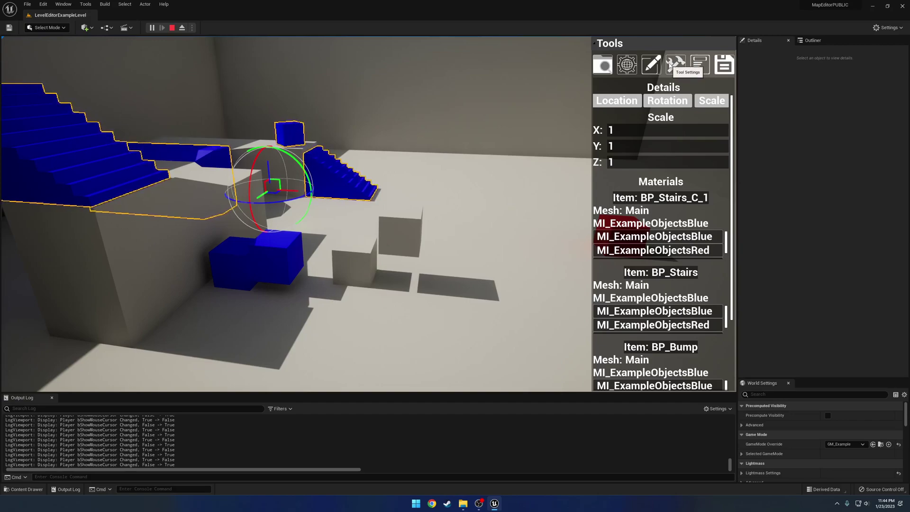
pyautogui.click(670, 66)
pyautogui.moveTo(390, 143); pyautogui.dragTo(308, 143, button='right')
pyautogui.press('a')
pyautogui.press('s')
pyautogui.click(338, 208)
pyautogui.press('w')
pyautogui.moveTo(419, 196); pyautogui.dragTo(370, 256, button='right')
pyautogui.click(436, 228)
pyautogui.press('d')
pyautogui.press('a')
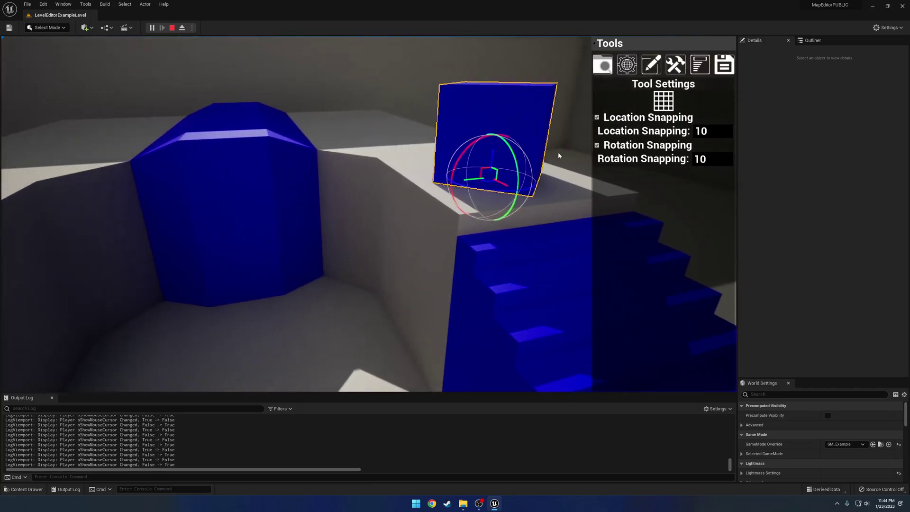
pyautogui.press('d')
# Step: Slide the cube across the platform with location snapping turned on and off, and rotate it
pyautogui.moveTo(313, 180)
pyautogui.mouseDown()
pyautogui.moveTo(286, 181)
pyautogui.moveTo(336, 175)
pyautogui.moveTo(308, 189)
pyautogui.mouseUp()
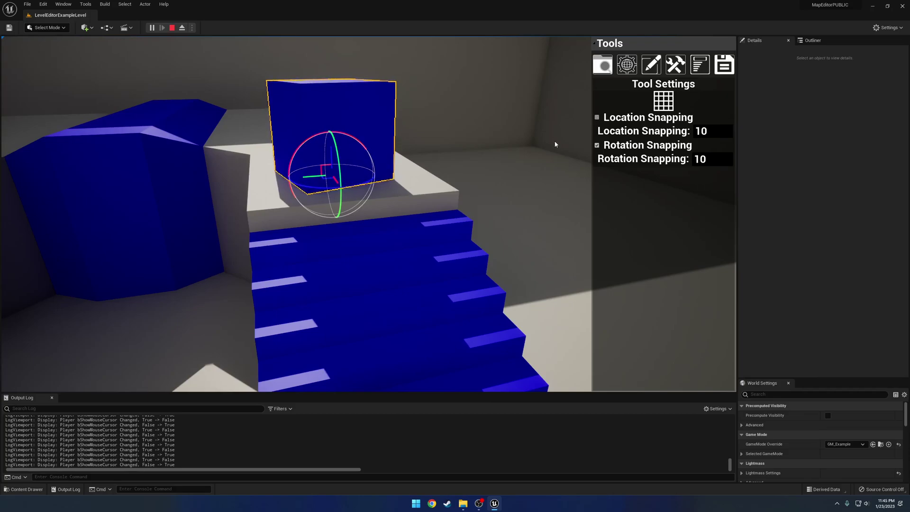
pyautogui.moveTo(326, 174); pyautogui.dragTo(306, 176)
pyautogui.moveTo(298, 141); pyautogui.dragTo(437, 182)
# Step: Slide the cube off the platform toward the blue bump with location snapping of 50, and rotate it with rotation snapping of 45
pyautogui.moveTo(418, 193); pyautogui.dragTo(393, 220, button='right')
pyautogui.press('e')
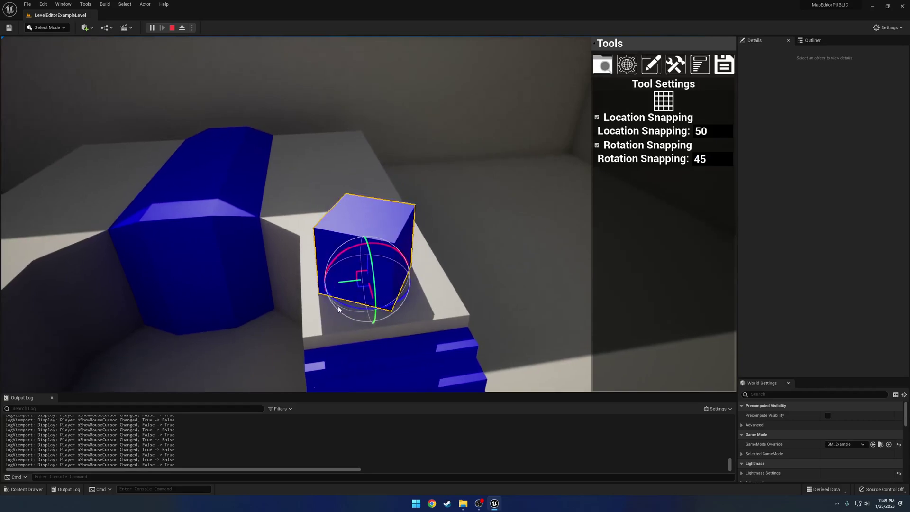
pyautogui.moveTo(393, 219); pyautogui.dragTo(467, 216, button='right')
pyautogui.press('s')
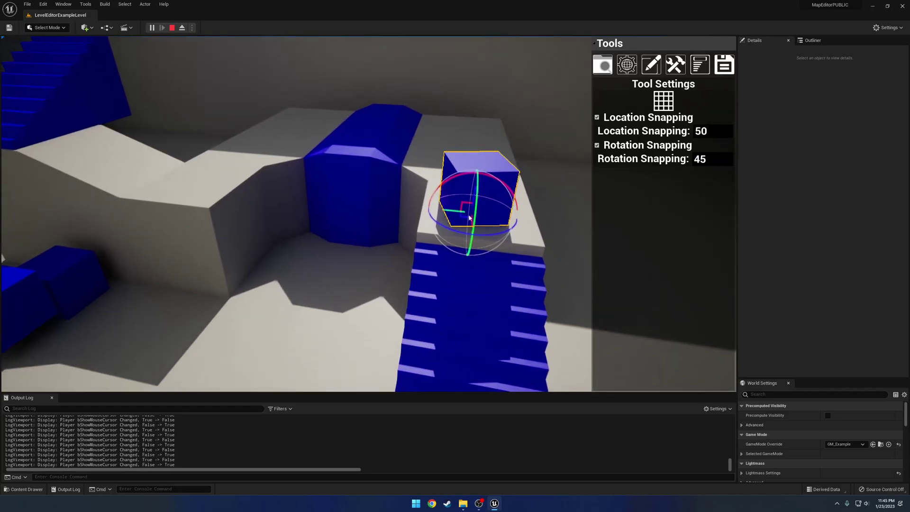
pyautogui.moveTo(457, 212); pyautogui.dragTo(324, 172)
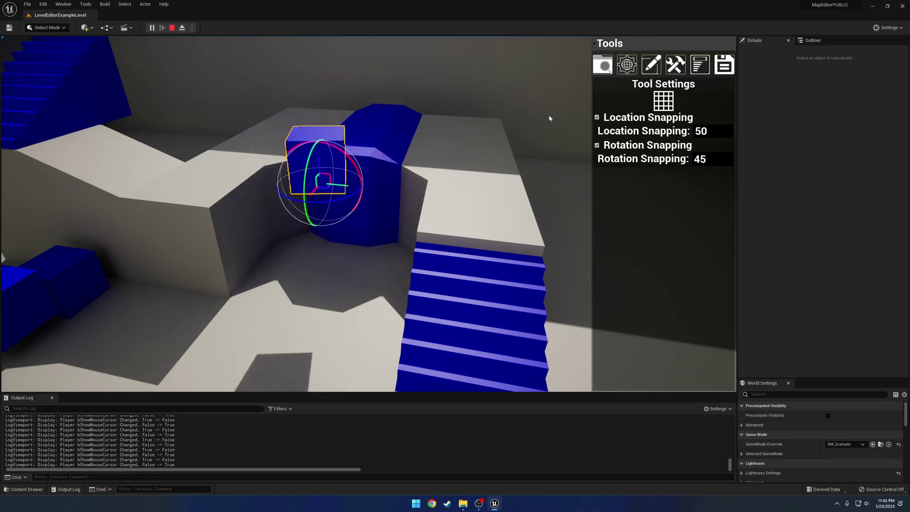
# Step: Show the Outliner with the list of placed objects alongside an overview of the level
pyautogui.press('a')
pyautogui.moveTo(550, 118); pyautogui.dragTo(621, 99, button='right')
pyautogui.click(699, 64)
pyautogui.press('s')
pyautogui.press('a')
pyautogui.press('s')
pyautogui.press('d')
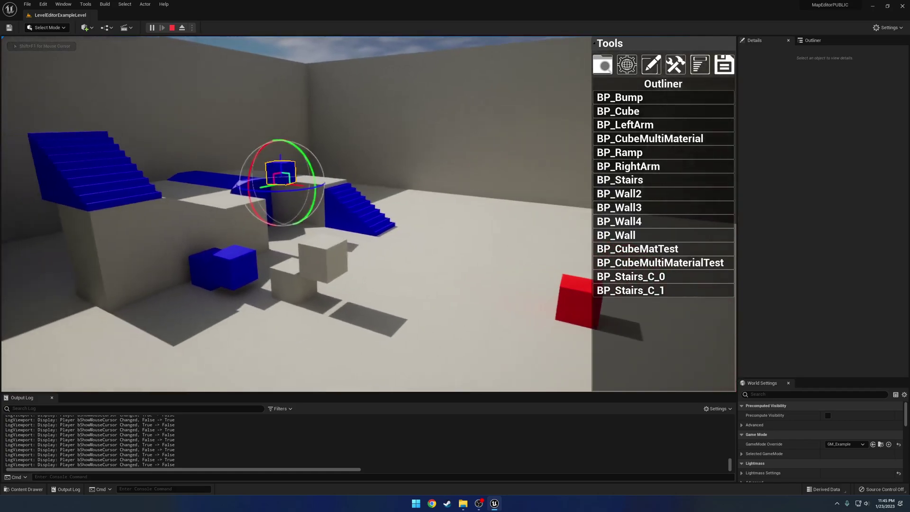
pyautogui.moveTo(199, 206); pyautogui.dragTo(501, 157, button='right')
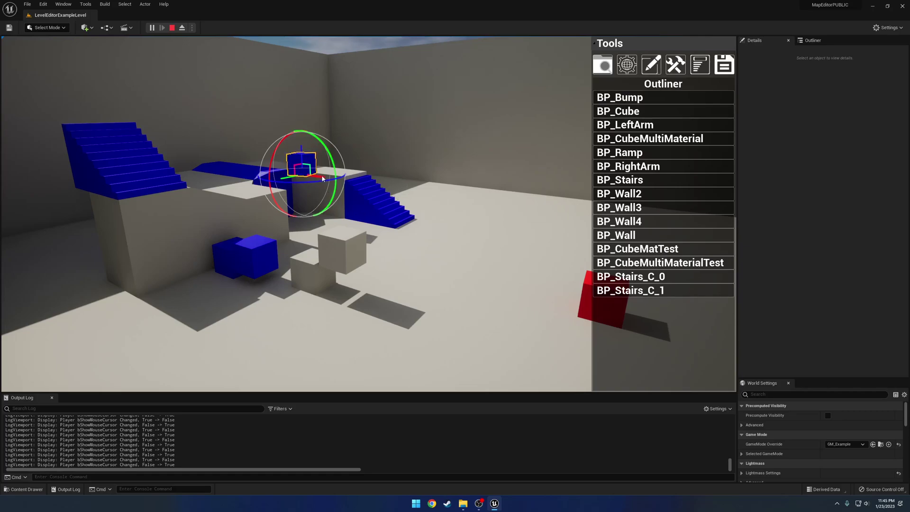
# Step: Duplicate the blue cube out past the stairs, and make three copies of the bump in a row along the far wall
pyautogui.keyDown('alt'); pyautogui.moveTo(323, 176); pyautogui.dragTo(452, 188); pyautogui.keyUp('alt')
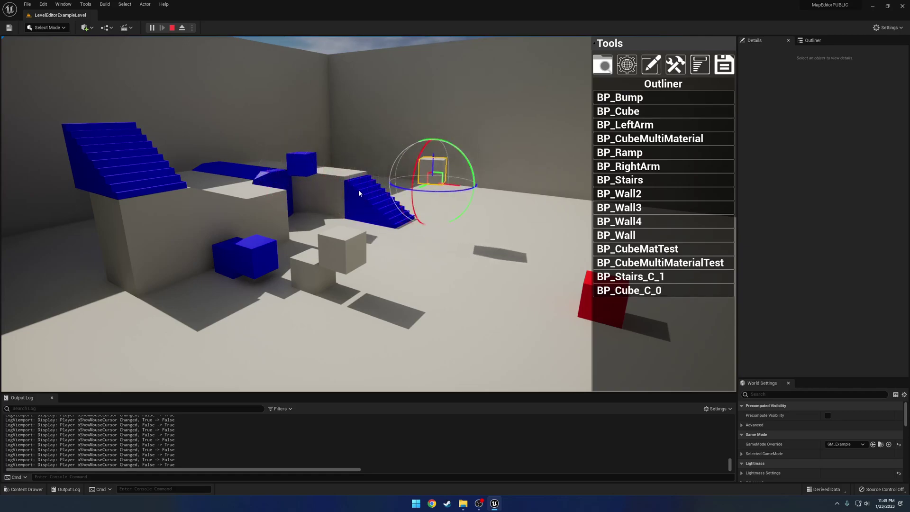
pyautogui.click(271, 194)
pyautogui.keyDown('alt'); pyautogui.moveTo(260, 209); pyautogui.dragTo(758, 180); pyautogui.keyUp('alt')
pyautogui.moveTo(505, 189); pyautogui.dragTo(618, 182, button='right')
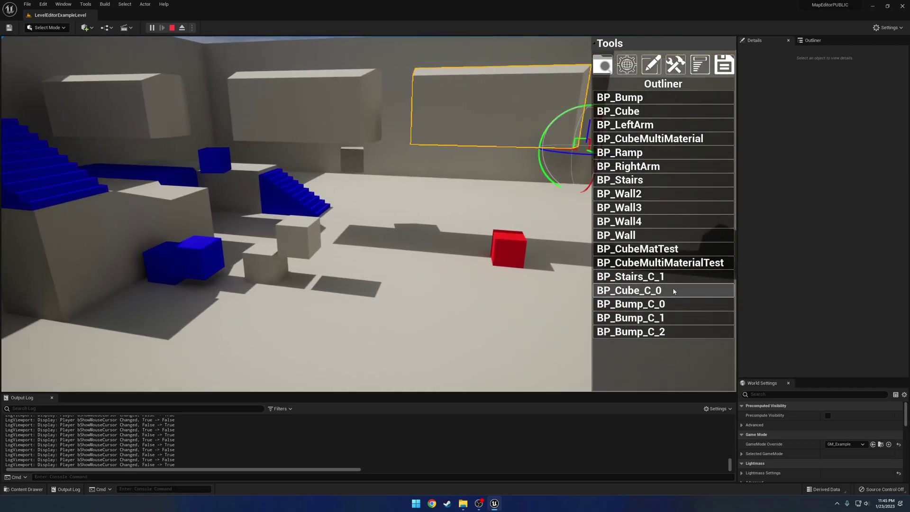
# Step: Clear the selection and pick the BP_Bump_C_2 copy from the Outliner
pyautogui.click(524, 296)
pyautogui.moveTo(525, 296); pyautogui.dragTo(555, 279, button='right')
pyautogui.click(667, 337)
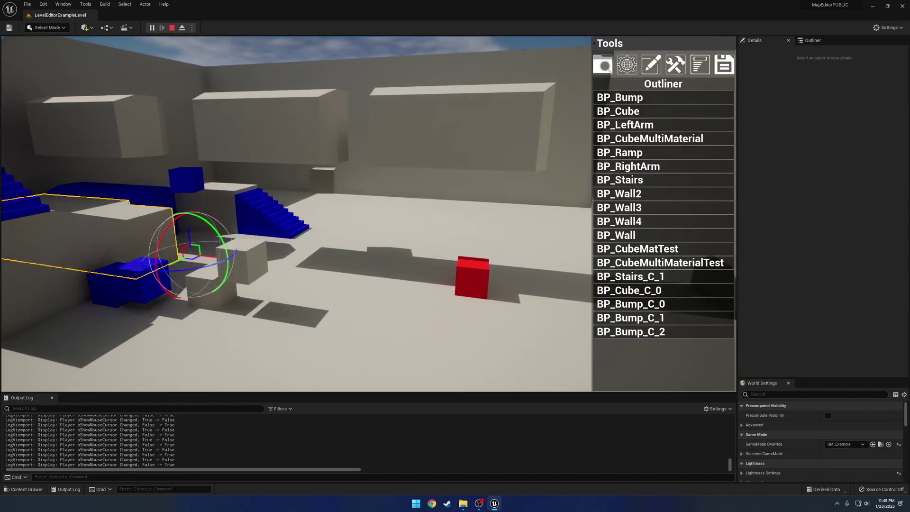
# Step: Delete BP_Bump, BP_Cube, BP_LeftArm, BP_CubeMultiMaterial, BP_Ramp, BP_RightArm and BP_Stairs one after another from the Outliner
pyautogui.click(646, 97)
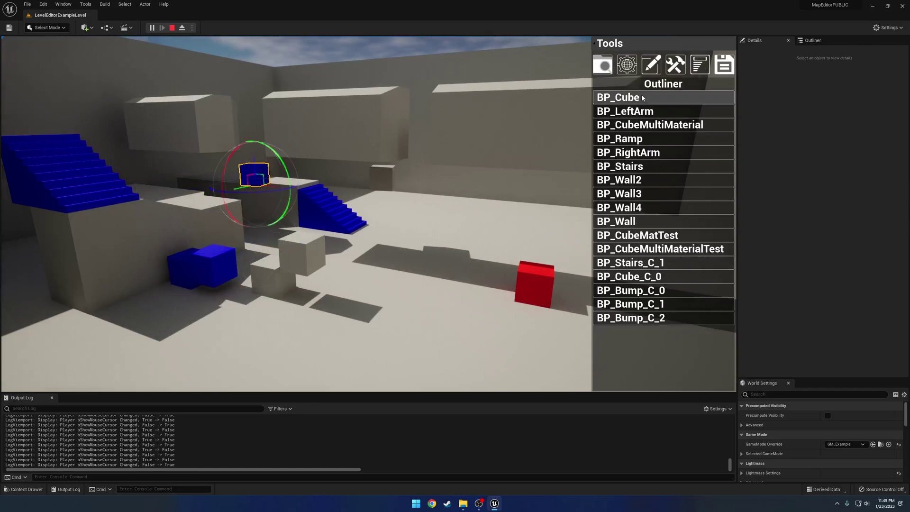
pyautogui.click(647, 97)
pyautogui.click(650, 98)
pyautogui.click(652, 97)
pyautogui.click(655, 97)
pyautogui.click(656, 98)
pyautogui.click(656, 98)
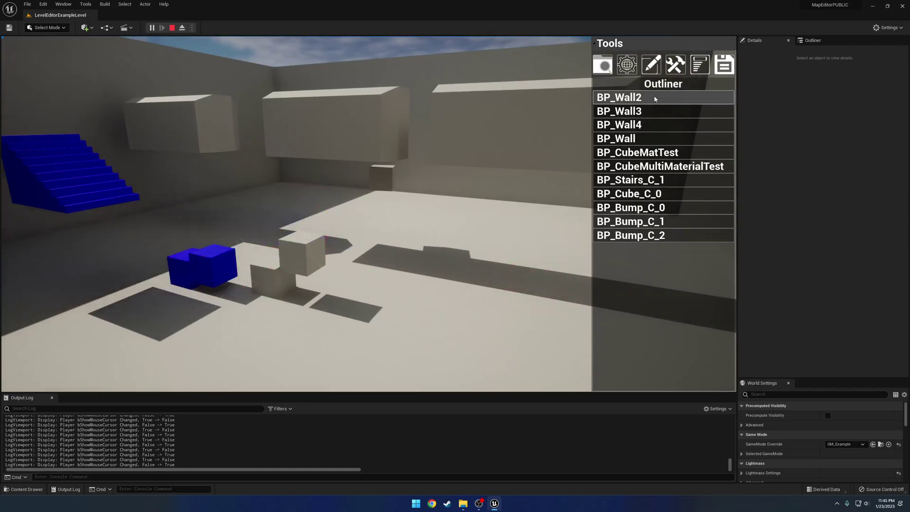
# Step: Delete all remaining Outliner objects: the test cubes, the cube and bump copies, BP_Stairs_C_1 and the four walls
pyautogui.click(654, 166)
pyautogui.click(654, 167)
pyautogui.click(655, 169)
pyautogui.click(655, 176)
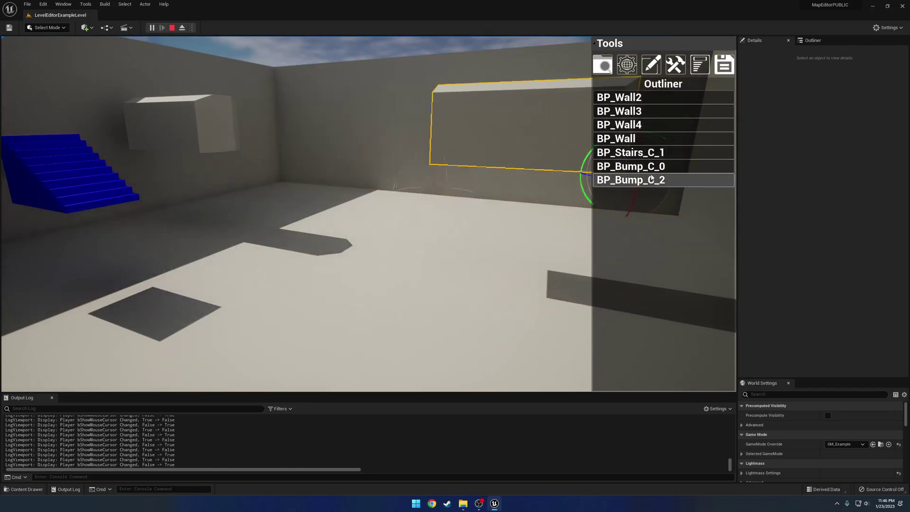
pyautogui.click(655, 179)
pyautogui.click(654, 166)
pyautogui.click(653, 152)
pyautogui.click(649, 138)
pyautogui.click(644, 124)
pyautogui.click(630, 111)
pyautogui.click(630, 97)
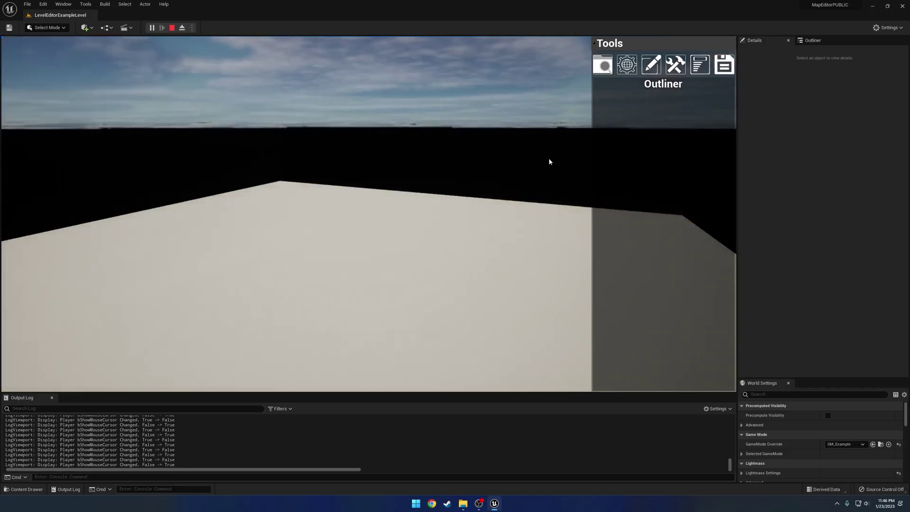
# Step: Stop the play session of the emptied level and start a new one
pyautogui.click(548, 161)
pyautogui.hotkey('shift', 'F1')
pyautogui.press('Escape')
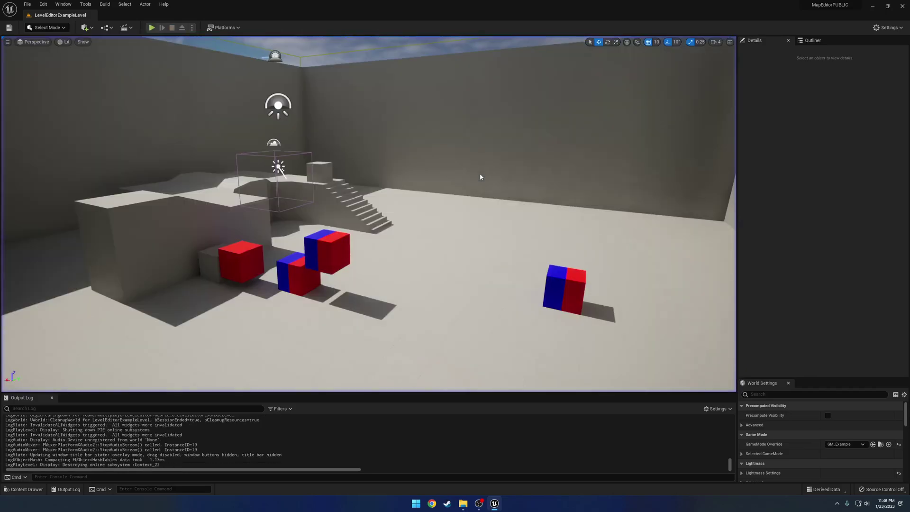
pyautogui.hotkey('alt', 'p')
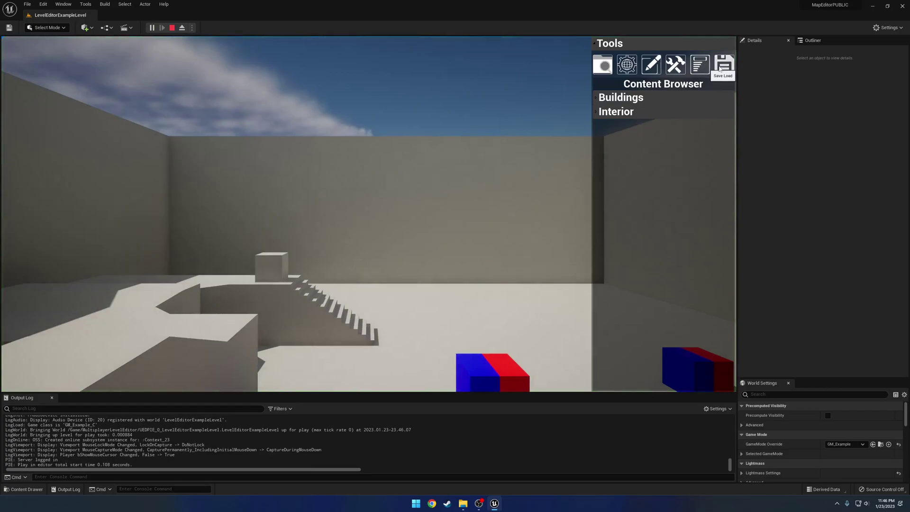
# Step: Open the Save Load tools and move the small cube from the stair top across the platform, raising it slightly
pyautogui.click(721, 67)
pyautogui.press('s')
pyautogui.moveTo(402, 186); pyautogui.dragTo(308, 228, button='right')
pyautogui.press('d')
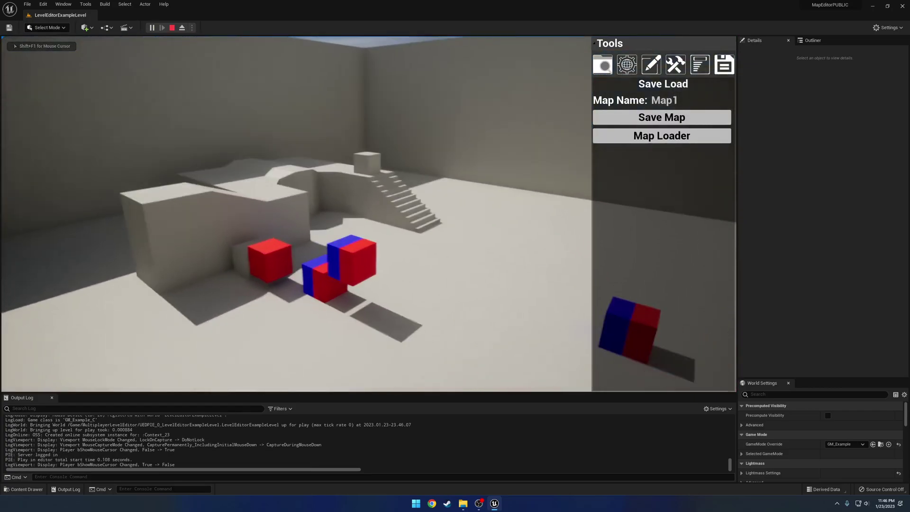
pyautogui.hotkey('shift', 'F1')
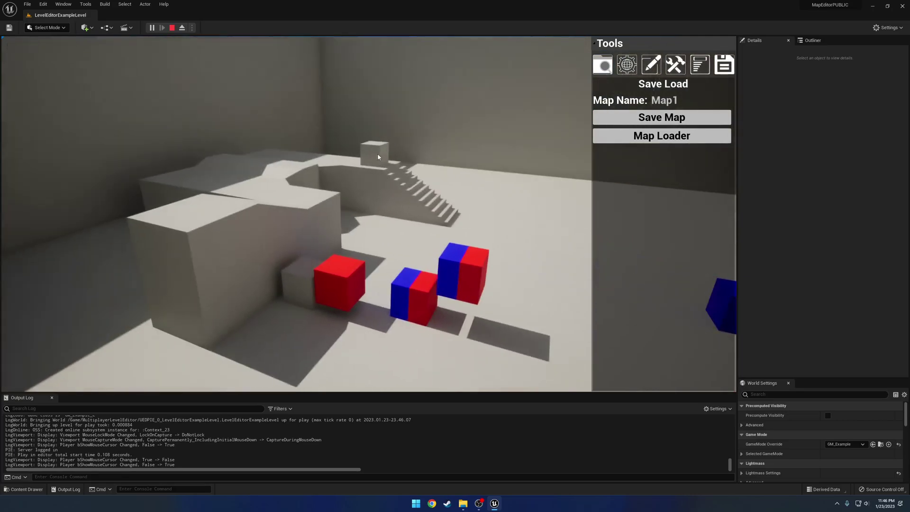
pyautogui.click(378, 156)
pyautogui.moveTo(395, 168); pyautogui.dragTo(258, 192)
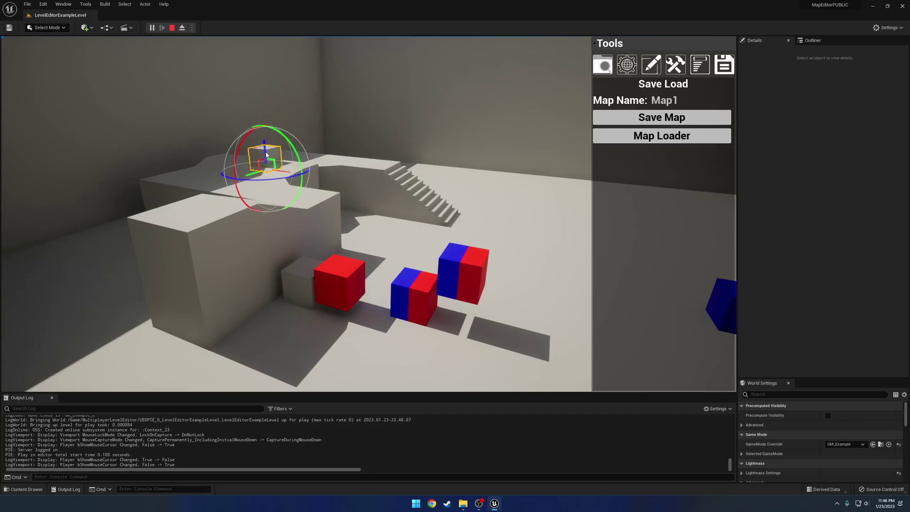
pyautogui.moveTo(266, 154); pyautogui.dragTo(266, 146)
# Step: Duplicate the existing staircase upward and delete the raised copy
pyautogui.click(418, 197)
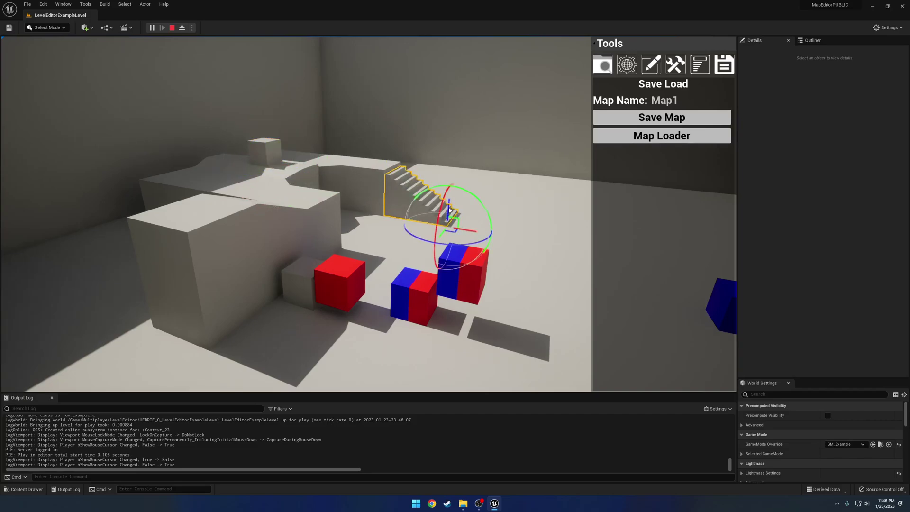
pyautogui.moveTo(450, 211); pyautogui.dragTo(440, 148)
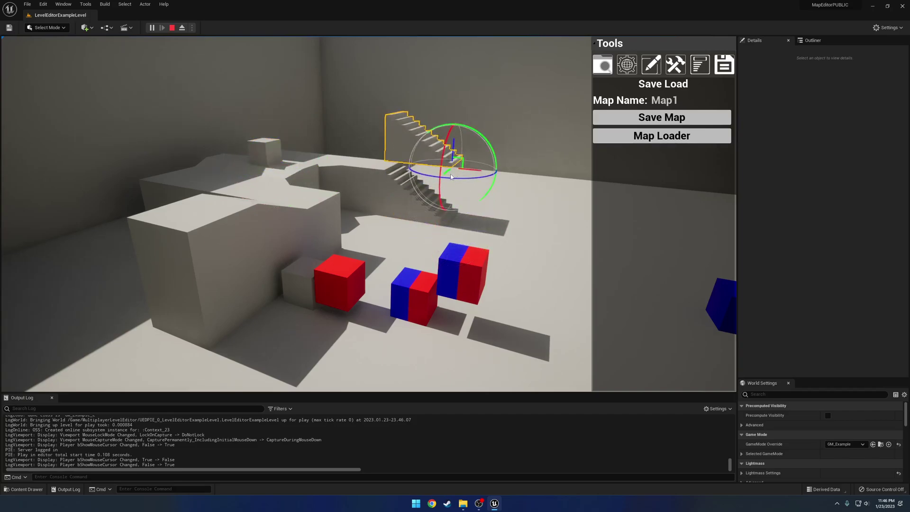
pyautogui.press('Delete')
pyautogui.click(488, 136)
# Step: Place a Stairs object from the Interior category of the Content Browser on the tall block's front corner
pyautogui.click(604, 66)
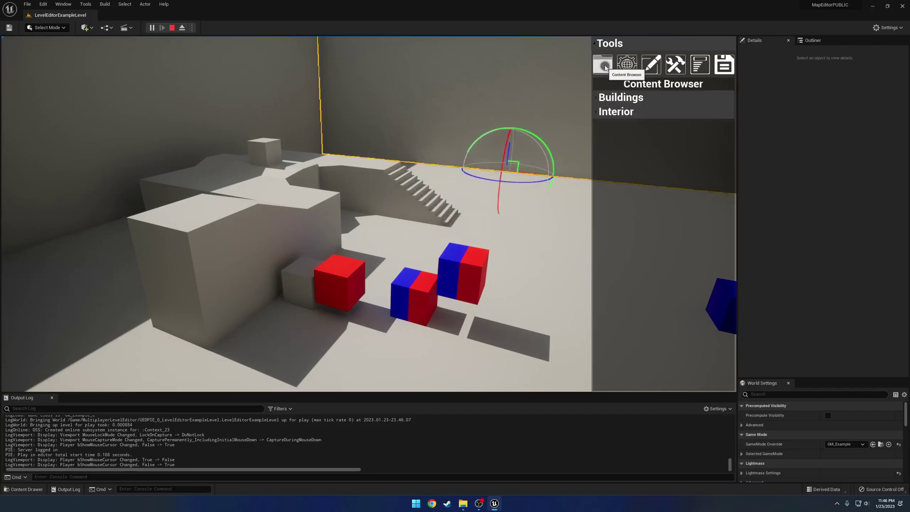
pyautogui.click(615, 111)
pyautogui.click(629, 126)
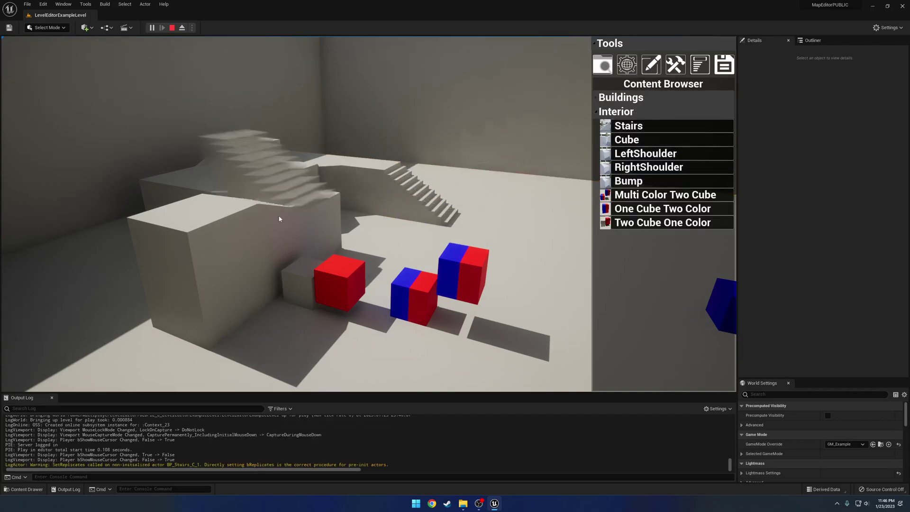
pyautogui.click(187, 233)
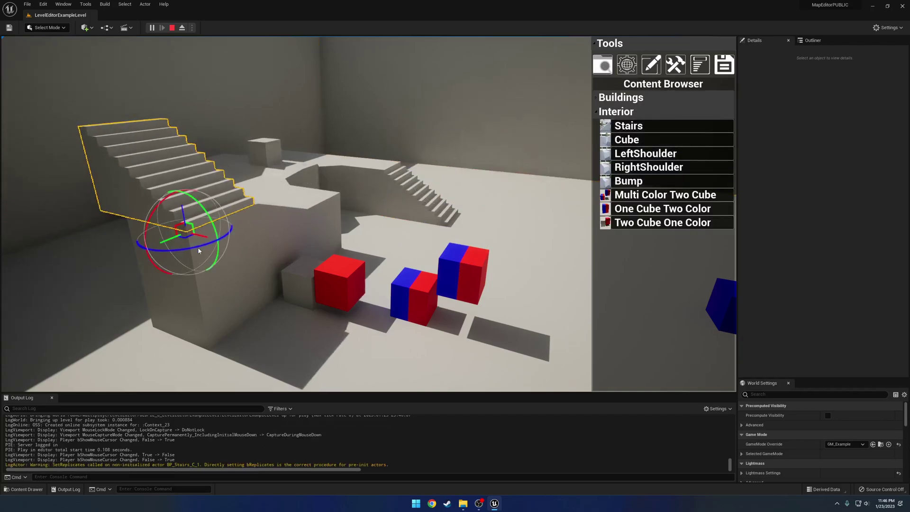
# Step: Rotate the new stairs about the vertical axis and position them at the block's high end, leading down to its slope
pyautogui.moveTo(202, 247); pyautogui.dragTo(291, 221)
pyautogui.press('d')
pyautogui.moveTo(291, 221); pyautogui.dragTo(251, 229, button='right')
pyautogui.moveTo(400, 240); pyautogui.dragTo(485, 223)
pyautogui.press('w')
pyautogui.press('d')
pyautogui.moveTo(485, 224); pyautogui.dragTo(412, 226, button='right')
pyautogui.press('d')
pyautogui.press('s')
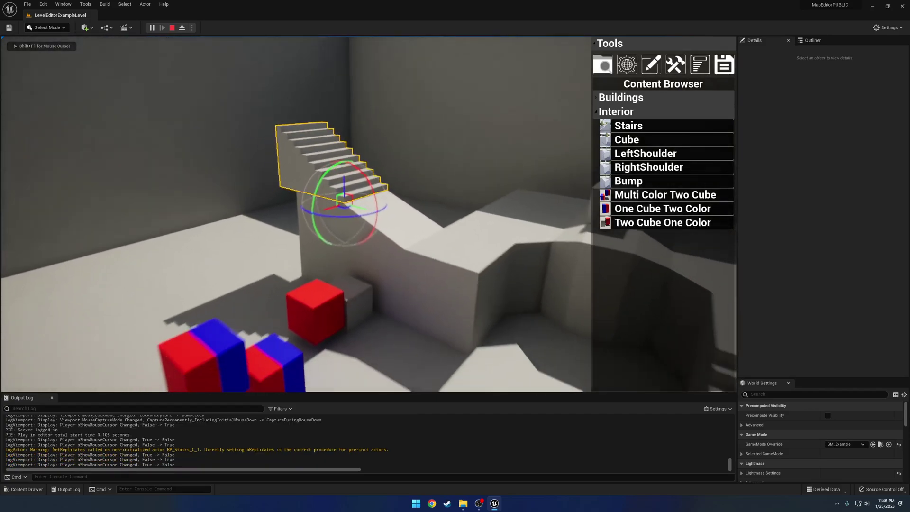
# Step: Assign MI_ExampleObjectsBlue to every material slot of the two-cube red-and-blue object near the block
pyautogui.moveTo(345, 222); pyautogui.dragTo(452, 212, button='right')
pyautogui.click(452, 212)
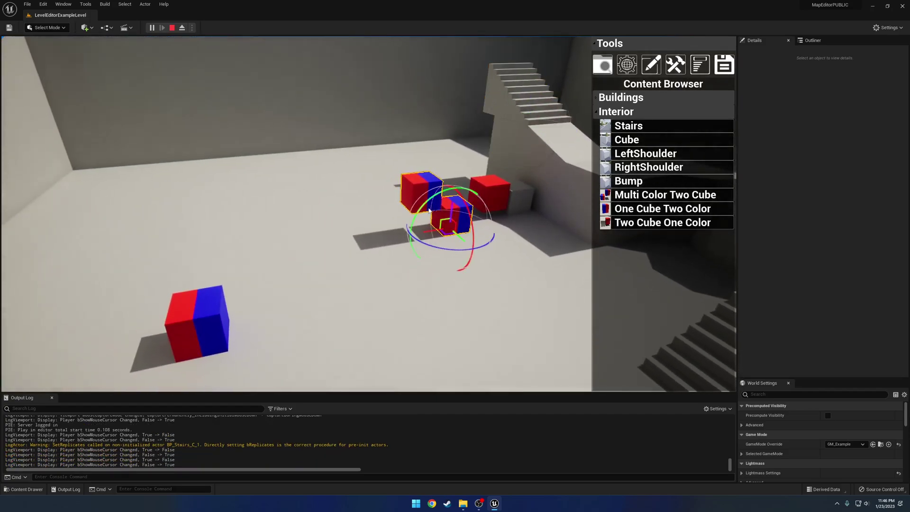
pyautogui.click(651, 64)
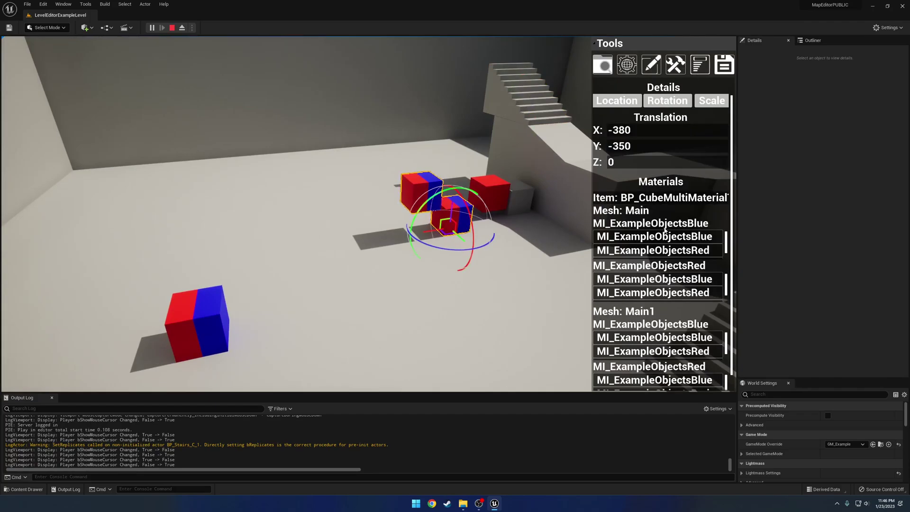
pyautogui.scroll(-1, 683, 248)
pyautogui.click(688, 264)
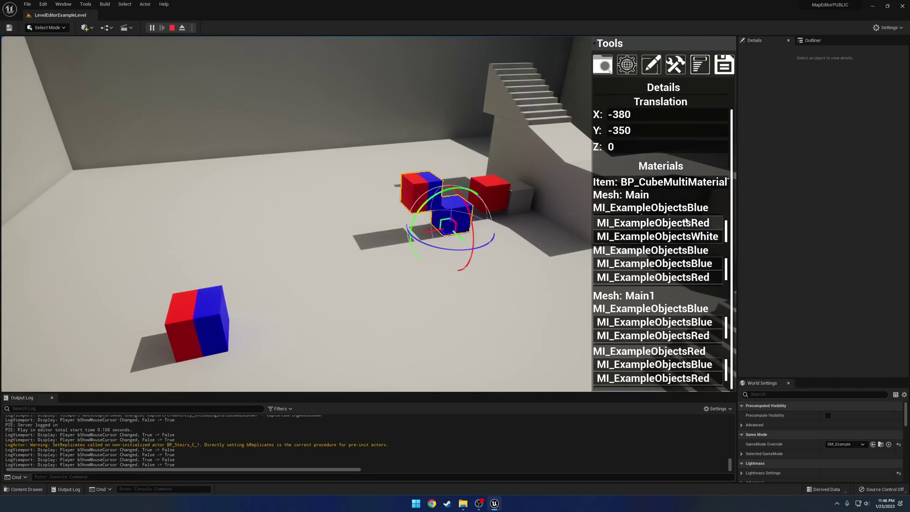
pyautogui.scroll(1, 685, 227)
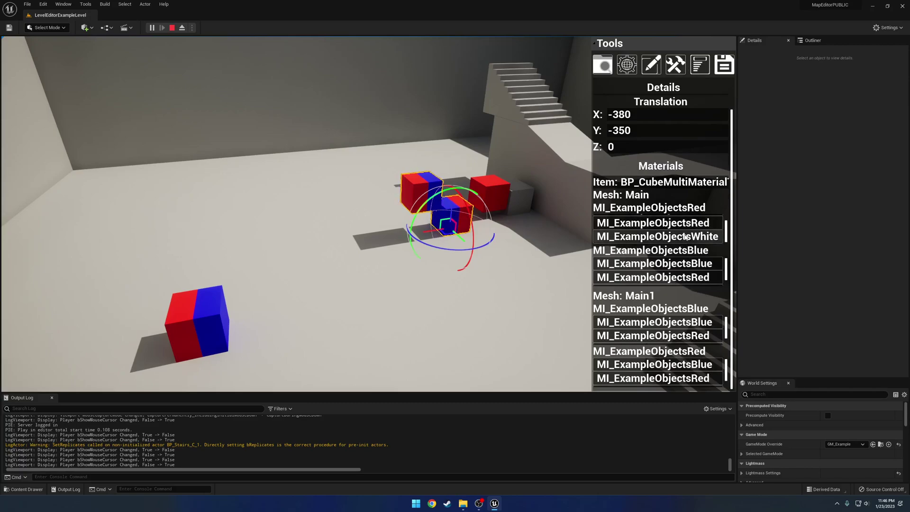
pyautogui.click(688, 223)
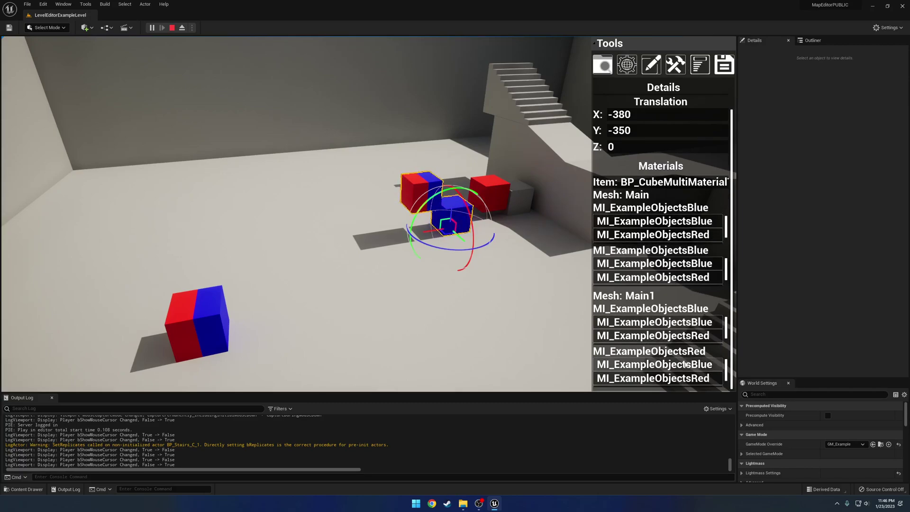
pyautogui.click(634, 363)
# Step: Set the standalone two-colour cube's first material to MI_ExampleObjectsRed and its second to MI_ExampleObjectsWhite
pyautogui.click(196, 326)
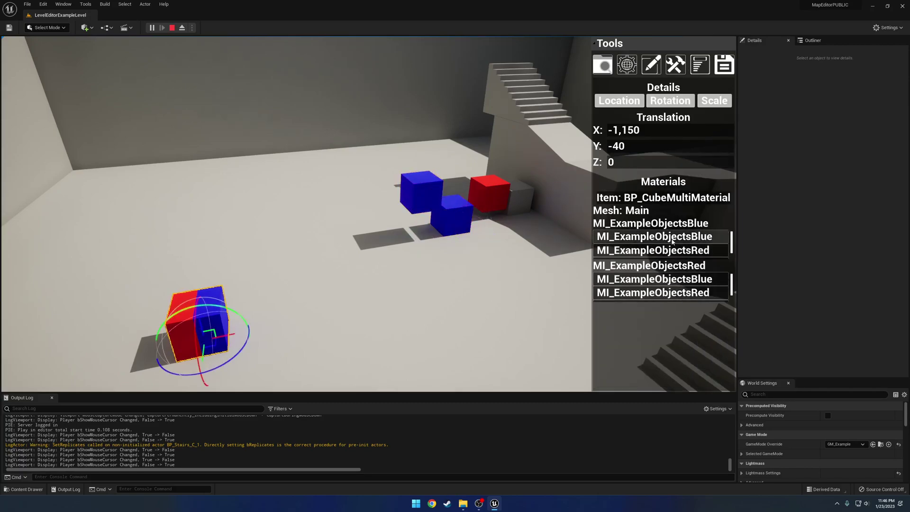
pyautogui.click(680, 251)
pyautogui.scroll(-1, 684, 293)
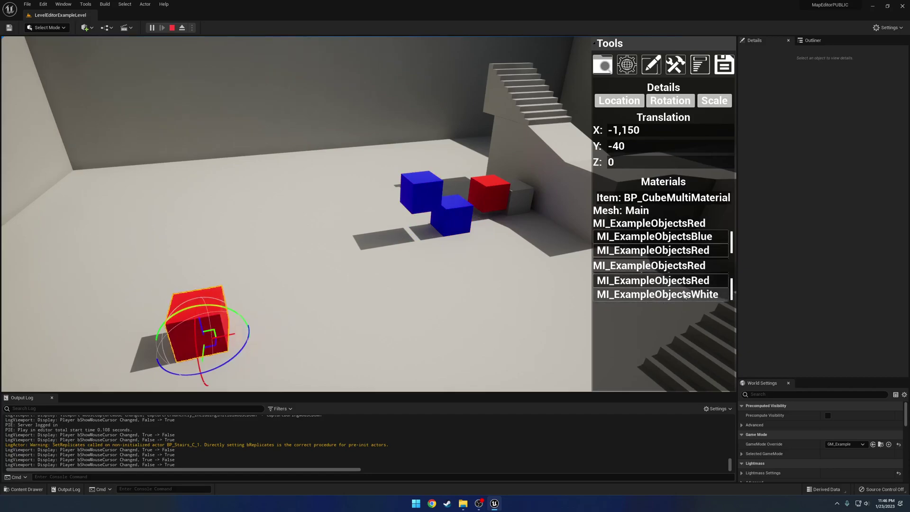
pyautogui.click(684, 294)
# Step: Save the edited map under the name Example
pyautogui.moveTo(480, 261); pyautogui.dragTo(503, 262, button='right')
pyautogui.click(728, 68)
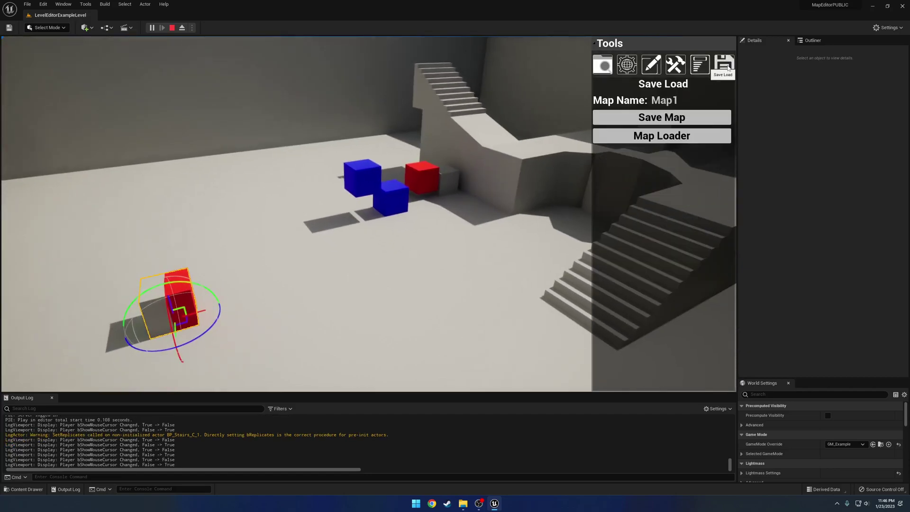
pyautogui.moveTo(684, 103); pyautogui.dragTo(620, 104)
pyautogui.click(640, 119)
# Step: Stop the play session and start a new one showing the original cubes and block
pyautogui.press('Escape')
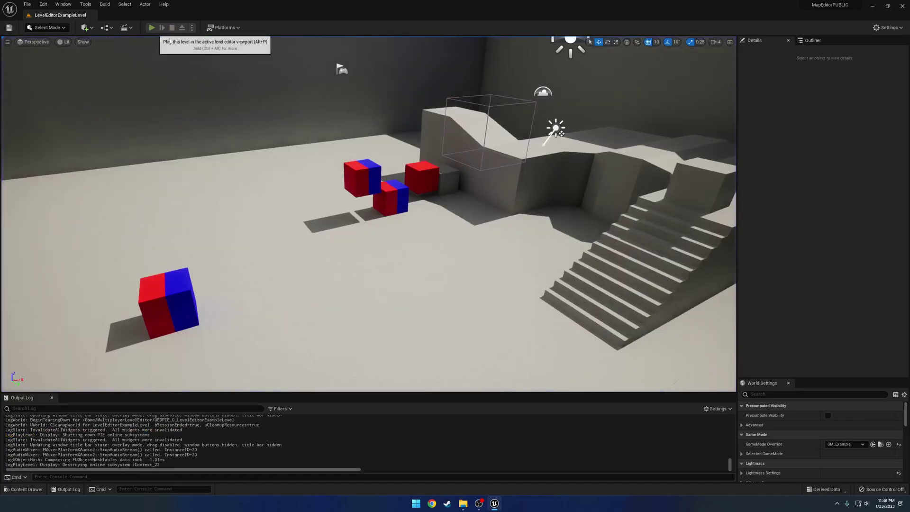
pyautogui.click(154, 27)
pyautogui.moveTo(402, 161); pyautogui.dragTo(413, 208, button='right')
pyautogui.press('s')
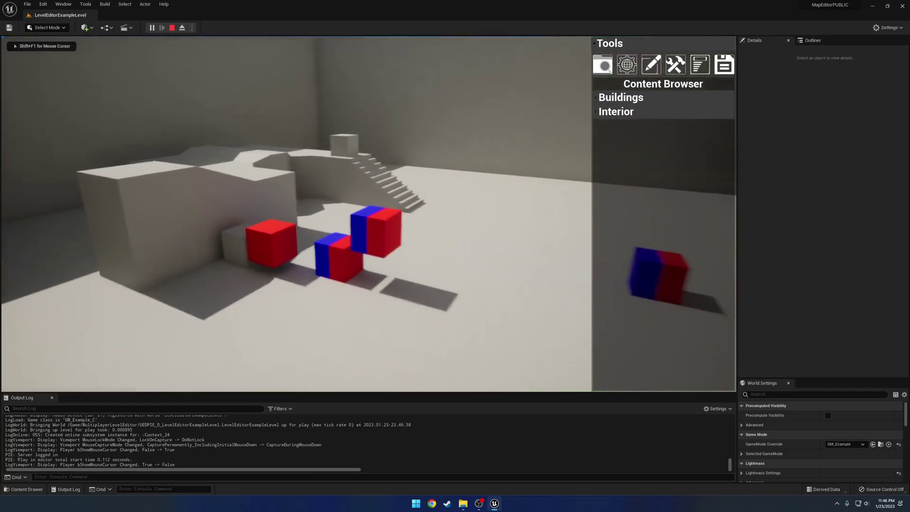
# Step: Load the saved map Example.skmap with the Map Loader
pyautogui.click(722, 67)
pyautogui.click(663, 137)
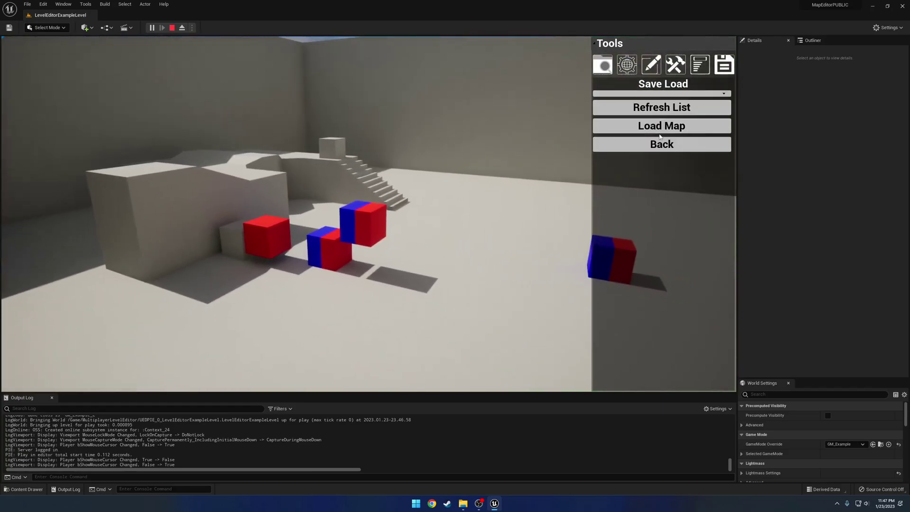
pyautogui.click(665, 95)
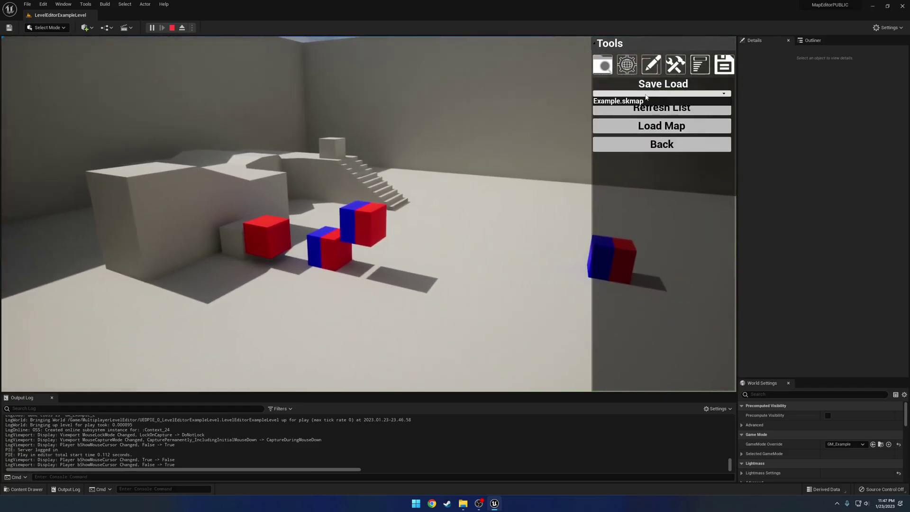
pyautogui.click(618, 101)
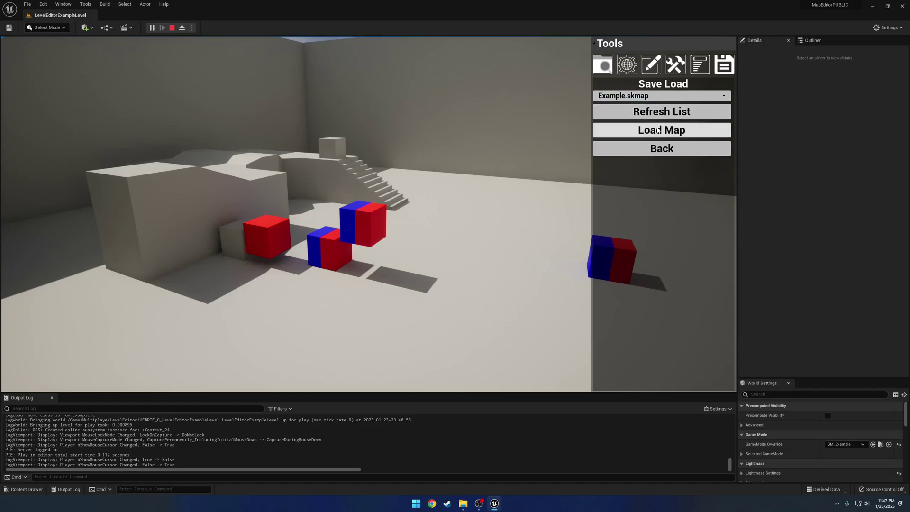
pyautogui.click(658, 130)
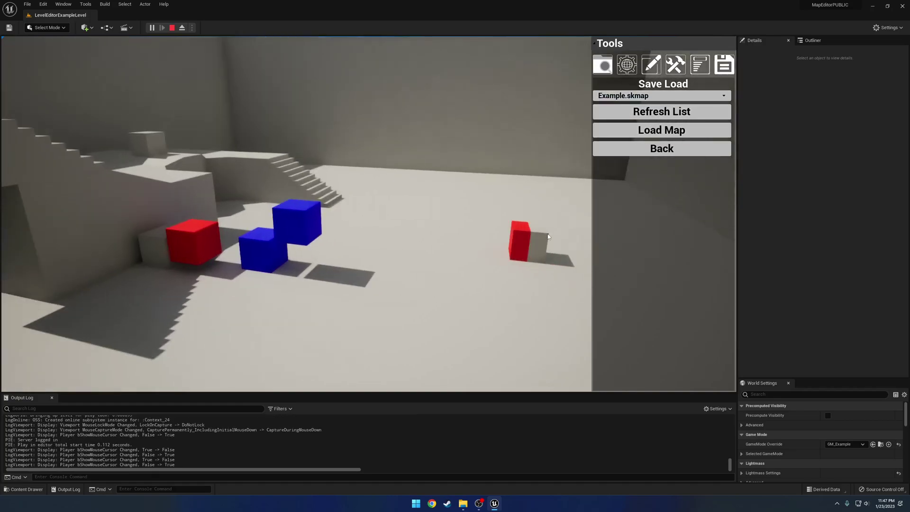
# Step: Examine the loaded stairs and select the sloped block beneath them
pyautogui.moveTo(270, 231); pyautogui.dragTo(358, 202, button='right')
pyautogui.press('d')
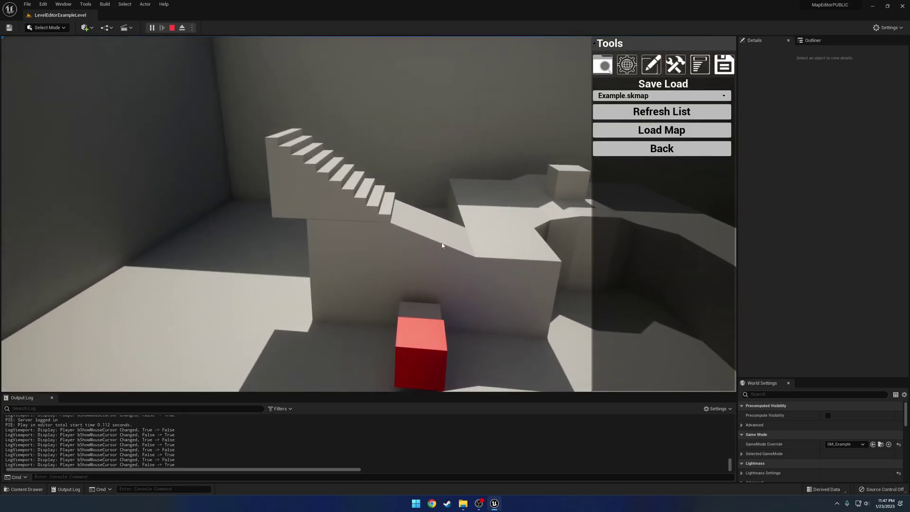
pyautogui.click(416, 244)
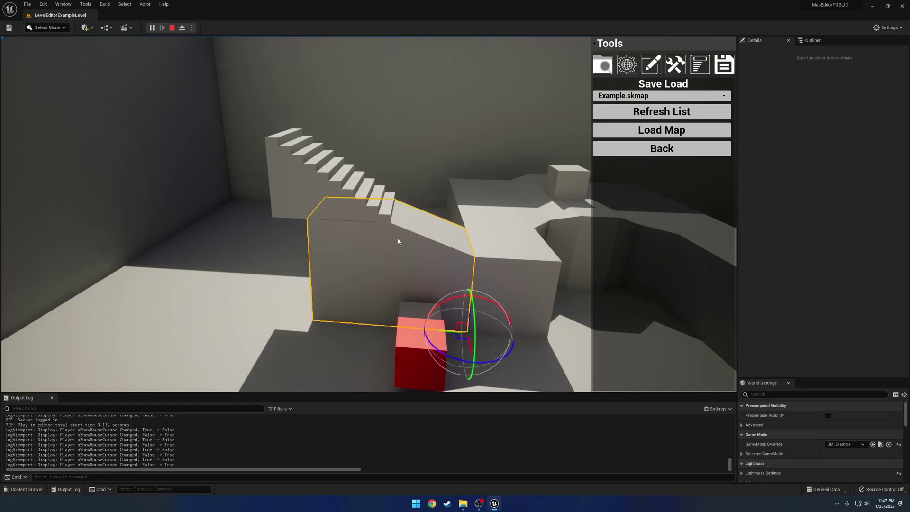
pyautogui.moveTo(423, 257); pyautogui.dragTo(435, 238, button='right')
# Step: End the session with the loaded map and play the level again from its default layout
pyautogui.press('Escape')
pyautogui.press('s')
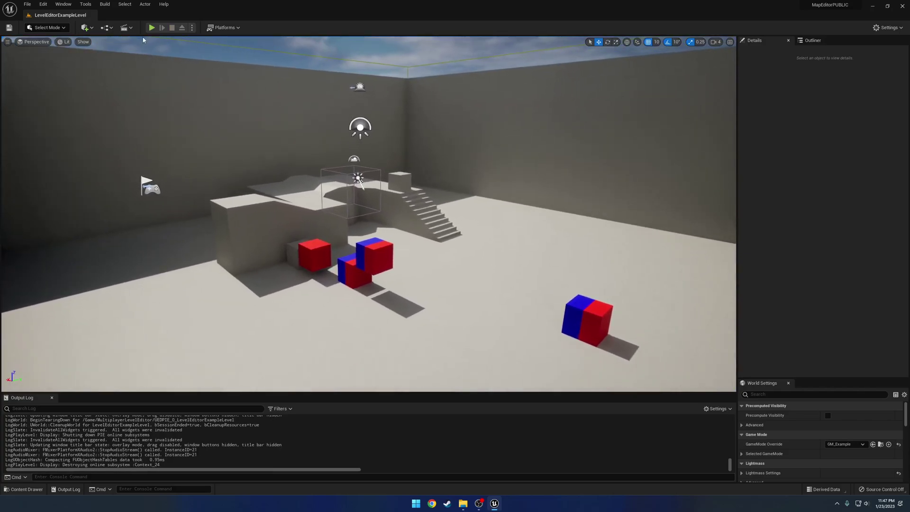
pyautogui.hotkey('alt', 'p')
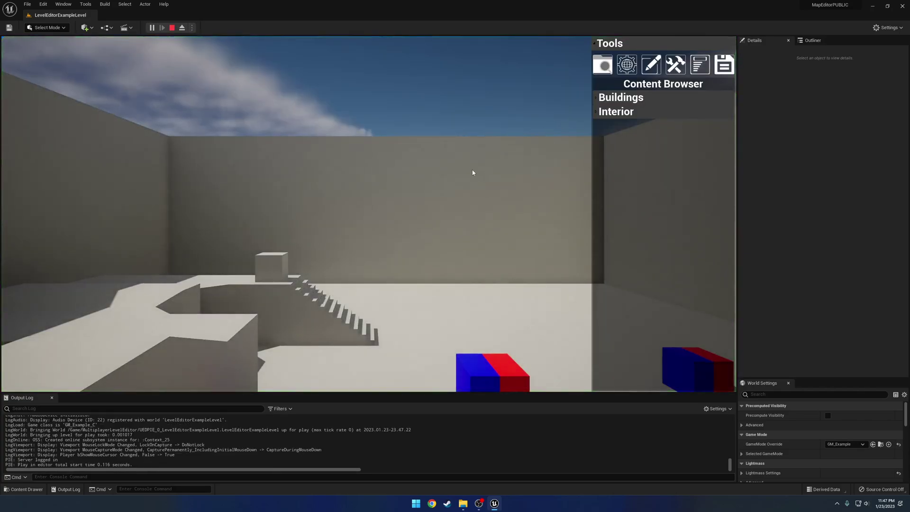
pyautogui.moveTo(472, 171)
pyautogui.mouseDown(button='right')
pyautogui.moveTo(516, 183)
pyautogui.moveTo(413, 178)
pyautogui.moveTo(478, 179)
pyautogui.mouseUp(button='right')
pyautogui.press('d')
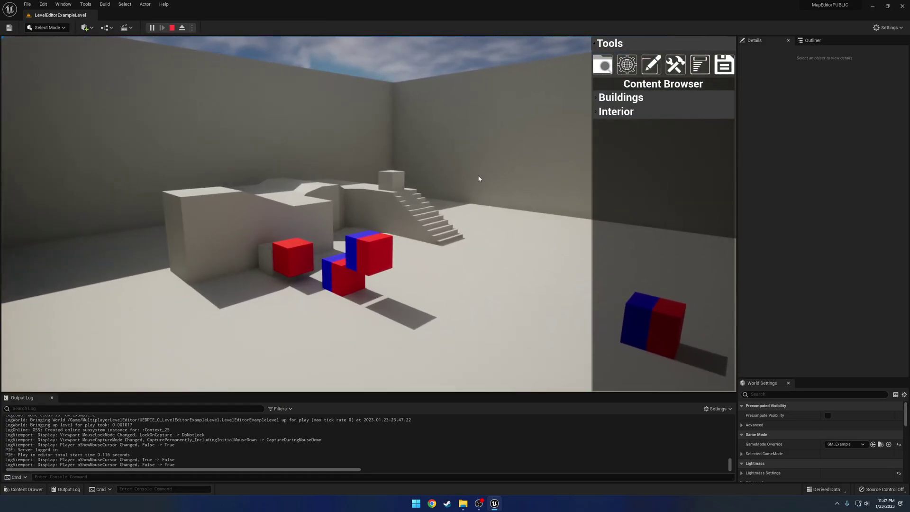